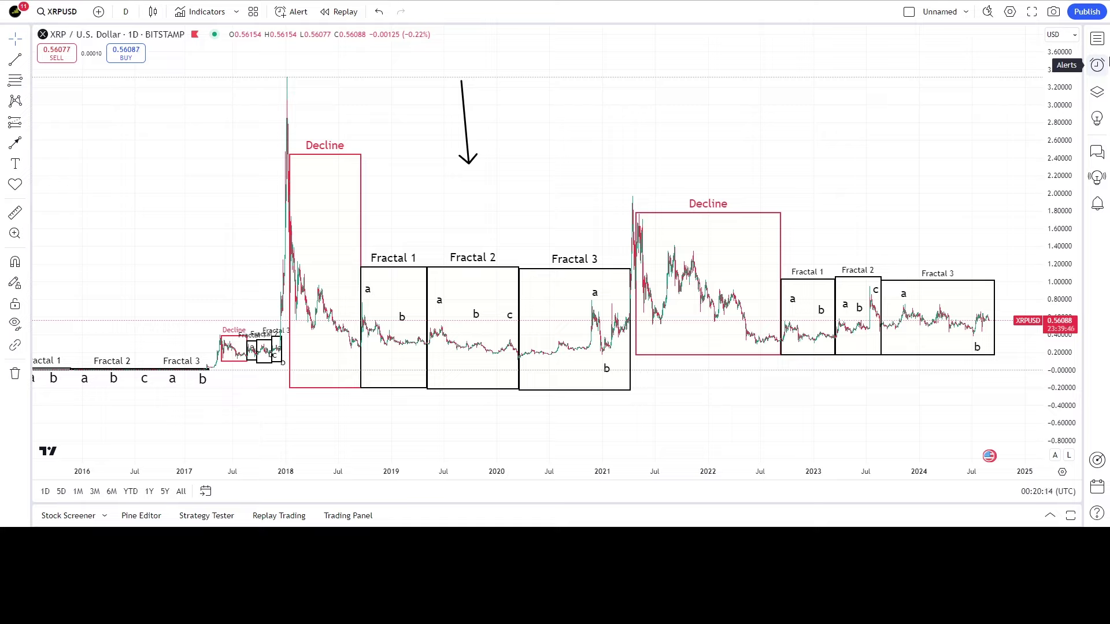
- Move the arrow's tip to just above the post-2018 fractals, beside Fractal 1 and Fractal 2
{"action": "left_click", "coordinate": [469, 163]}
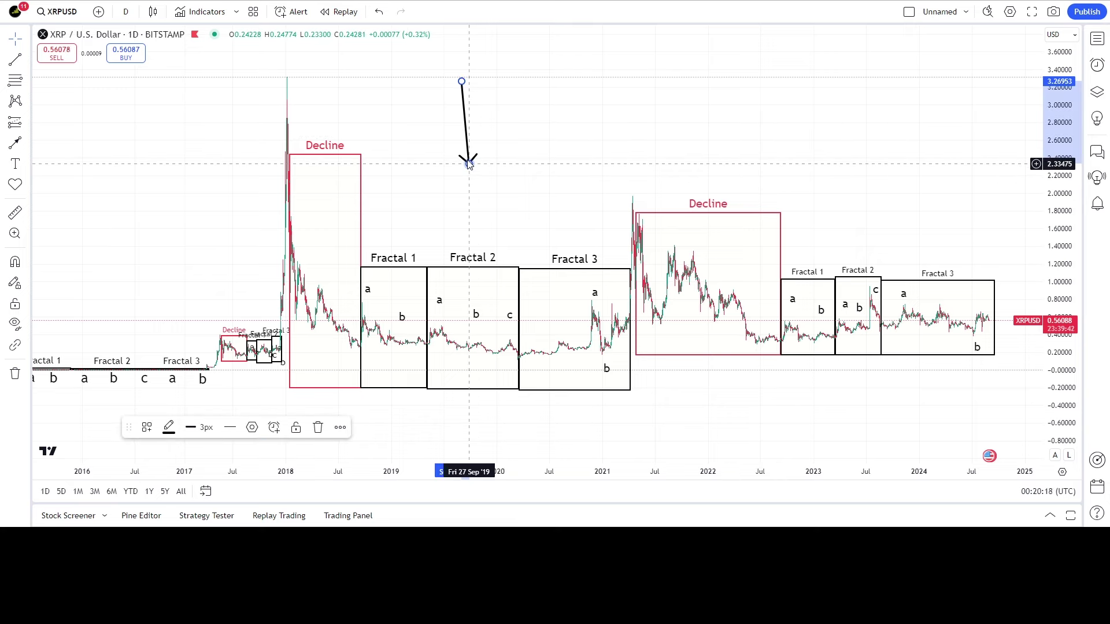
{"action": "left_click_drag", "start_coordinate": [469, 163], "coordinate": [418, 237]}
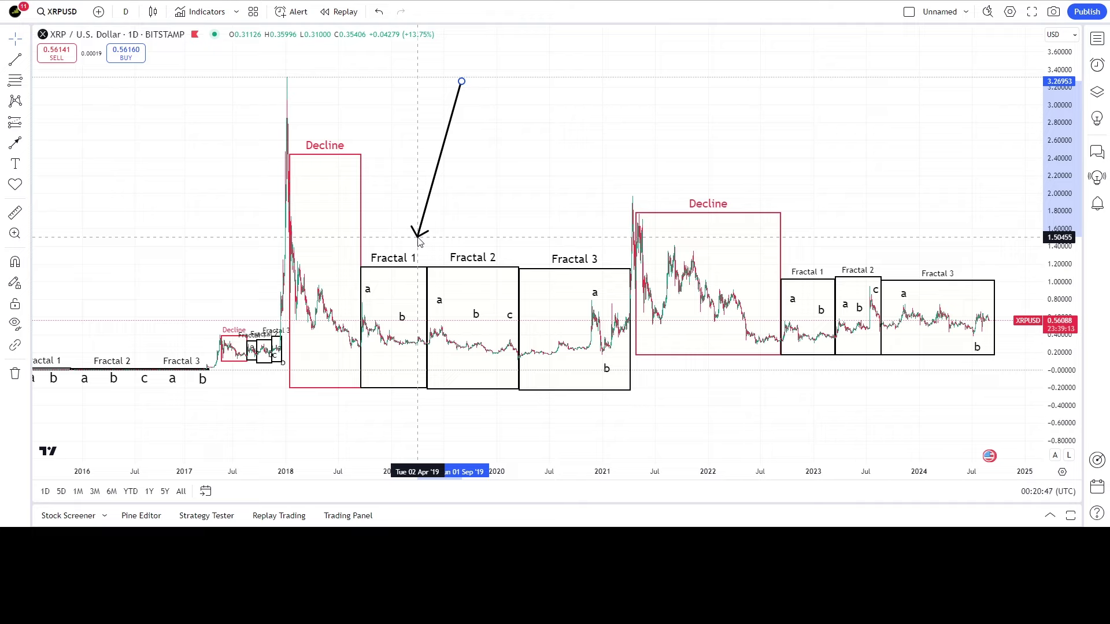
{"action": "left_click_drag", "start_coordinate": [419, 237], "coordinate": [437, 253]}
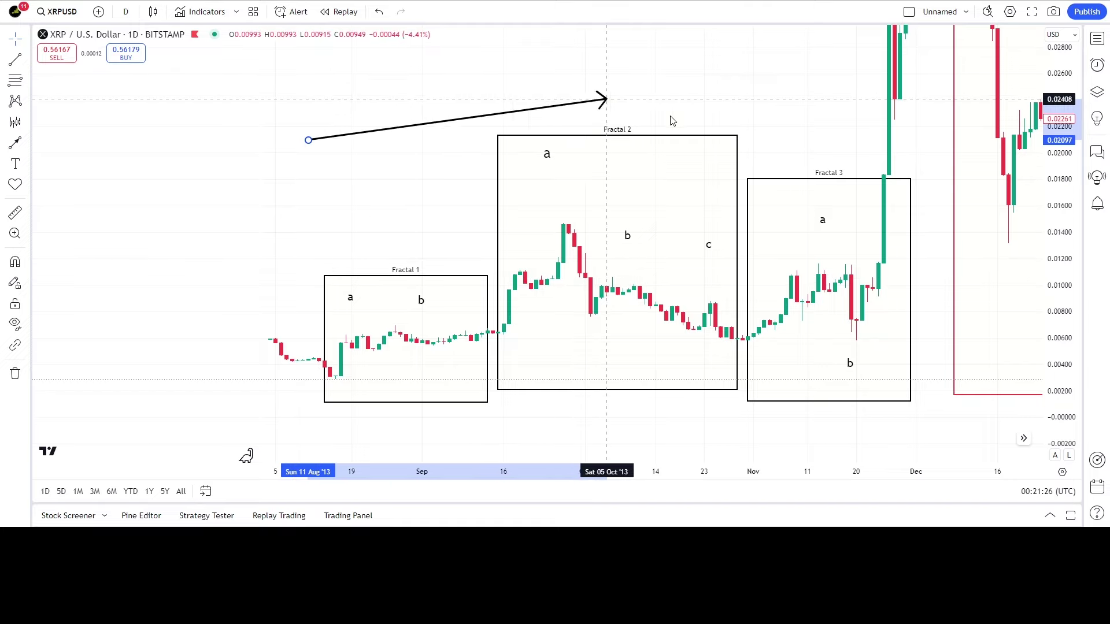
- Trace the 2013 fractals with the arrow's tip, from Fractal 1's end past Fractal 2's end to above Fractal 3
{"action": "left_click", "coordinate": [455, 245]}
{"action": "left_click_drag", "start_coordinate": [629, 421], "coordinate": [577, 416]}
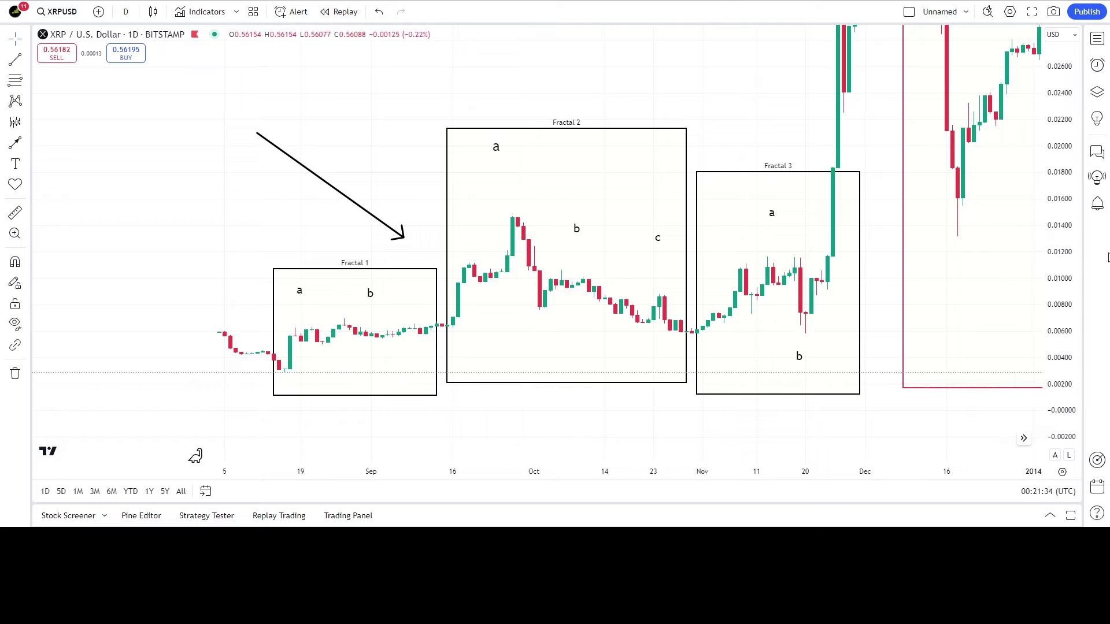
{"action": "left_click", "coordinate": [408, 244]}
{"action": "left_click_drag", "start_coordinate": [407, 244], "coordinate": [437, 343]}
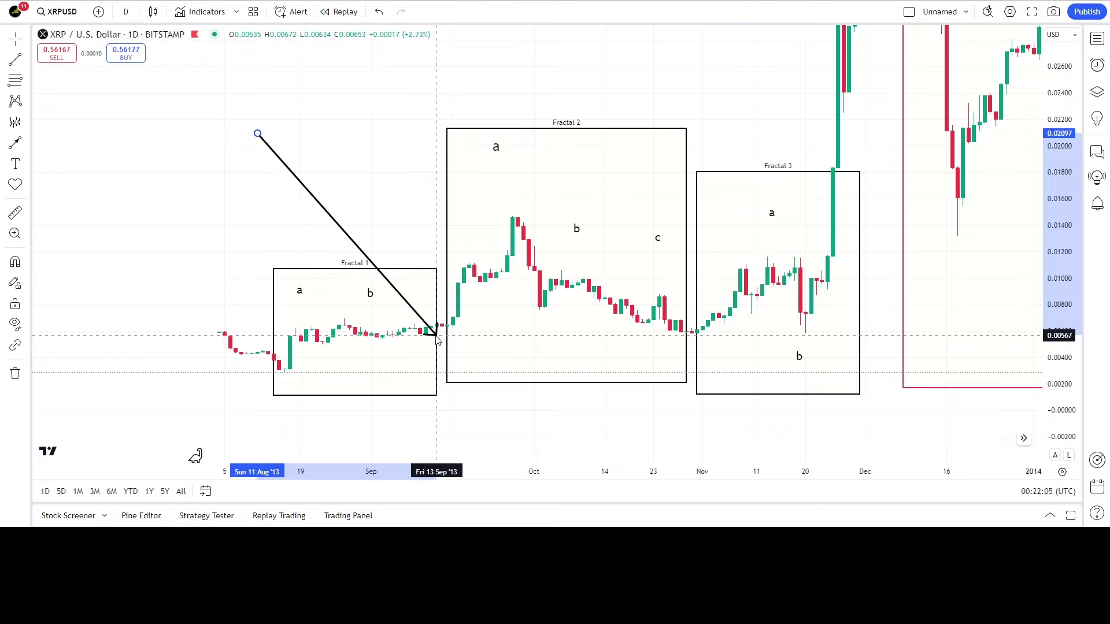
{"action": "left_click_drag", "start_coordinate": [438, 341], "coordinate": [688, 327]}
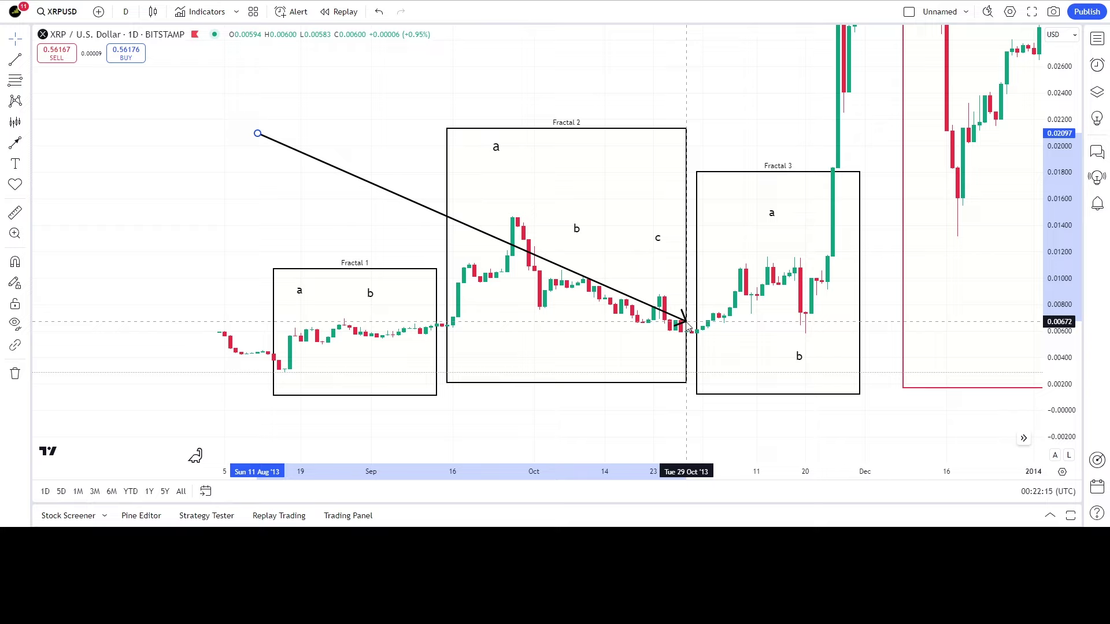
{"action": "mouse_move", "coordinate": [688, 327]}
{"action": "left_mouse_down"}
{"action": "mouse_move", "coordinate": [722, 319]}
{"action": "mouse_move", "coordinate": [770, 265]}
{"action": "mouse_move", "coordinate": [801, 315]}
{"action": "mouse_move", "coordinate": [796, 357]}
{"action": "mouse_move", "coordinate": [818, 287]}
{"action": "mouse_move", "coordinate": [827, 289]}
{"action": "mouse_move", "coordinate": [823, 154]}
{"action": "left_mouse_up"}
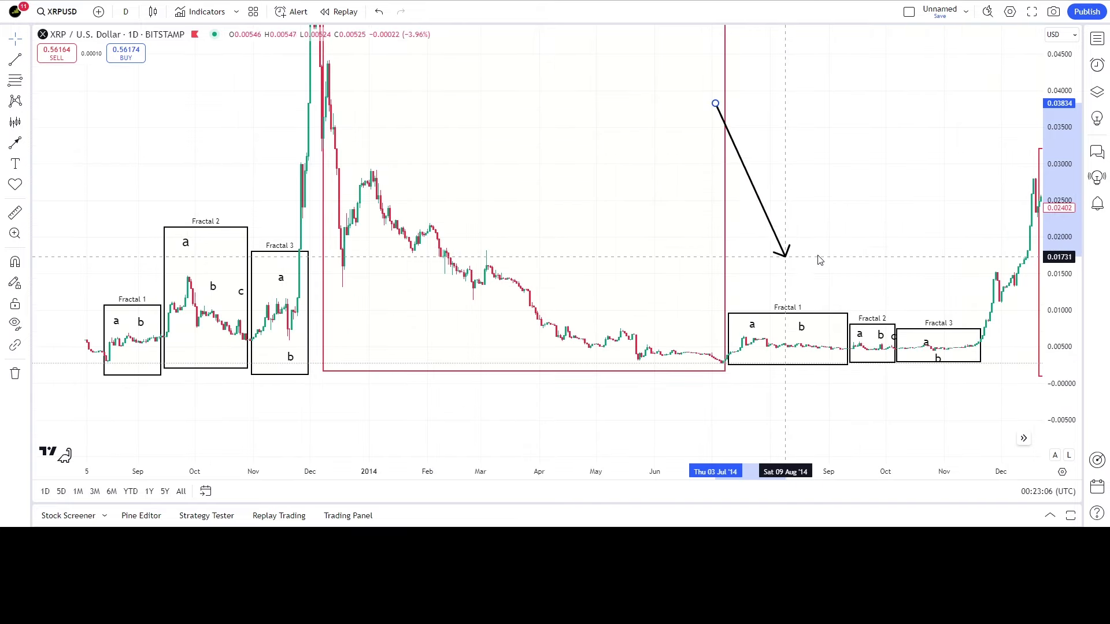
- Place the arrow from above the 2014 Fractal 1, about 0.0163, to label a in Fractal 3, about 20 Oct '14
{"action": "left_click_drag", "start_coordinate": [781, 248], "coordinate": [304, 336]}
{"action": "mouse_move", "coordinate": [316, 176]}
{"action": "left_mouse_down"}
{"action": "mouse_move", "coordinate": [478, 304]}
{"action": "mouse_move", "coordinate": [761, 265]}
{"action": "mouse_move", "coordinate": [781, 290]}
{"action": "mouse_move", "coordinate": [785, 281]}
{"action": "left_mouse_up"}
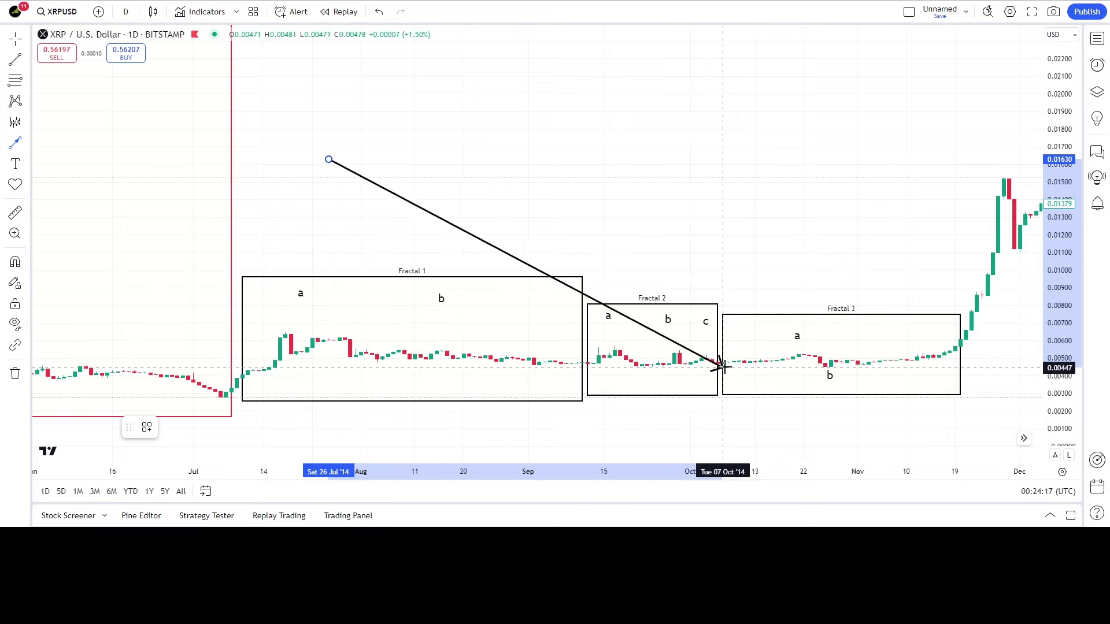
{"action": "left_click", "coordinate": [797, 347]}
- Move the arrow's tip to the breakout at the end of the 2014 Fractal 3, about 17 Nov '14 at 0.0080
{"action": "left_click_drag", "start_coordinate": [1041, 410], "coordinate": [1039, 352]}
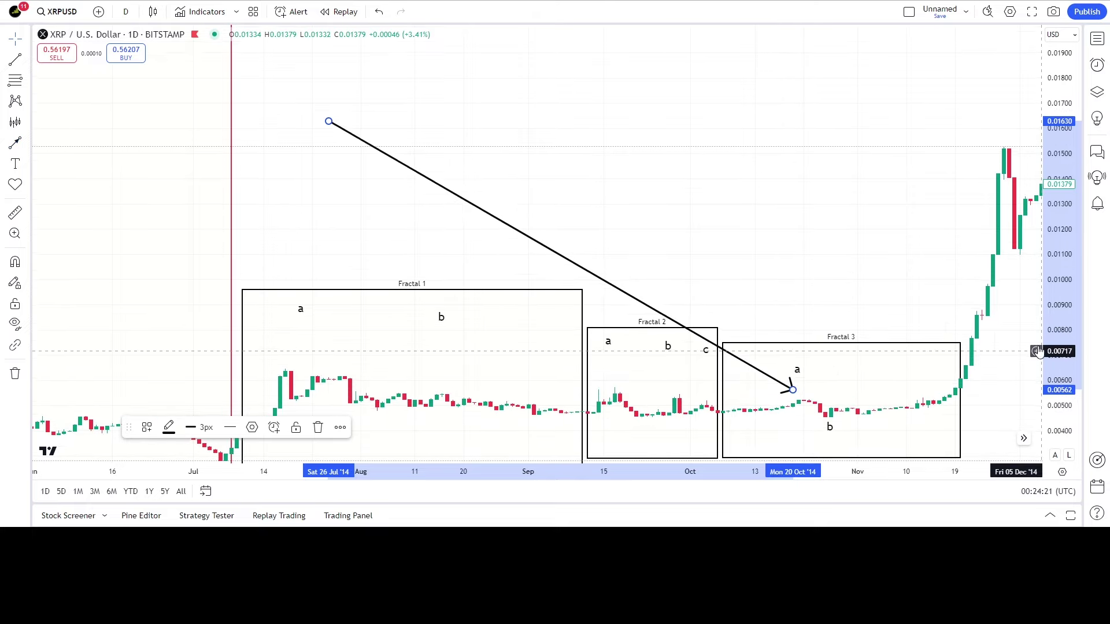
{"action": "left_click_drag", "start_coordinate": [832, 250], "coordinate": [777, 178]}
{"action": "left_click_drag", "start_coordinate": [1079, 417], "coordinate": [1013, 295]}
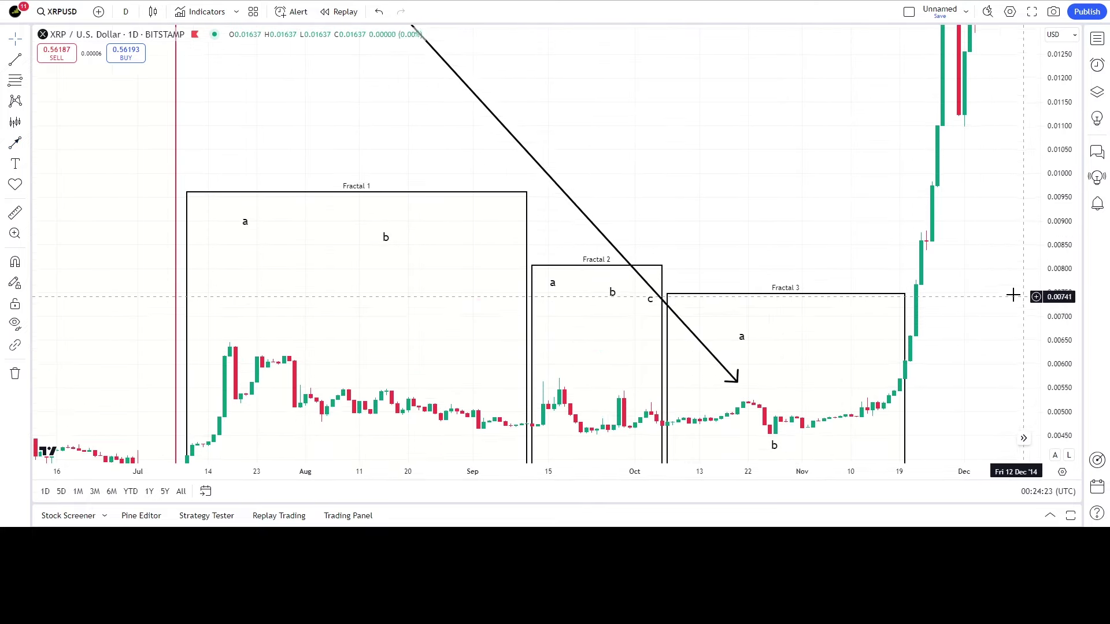
{"action": "left_click_drag", "start_coordinate": [783, 250], "coordinate": [743, 186]}
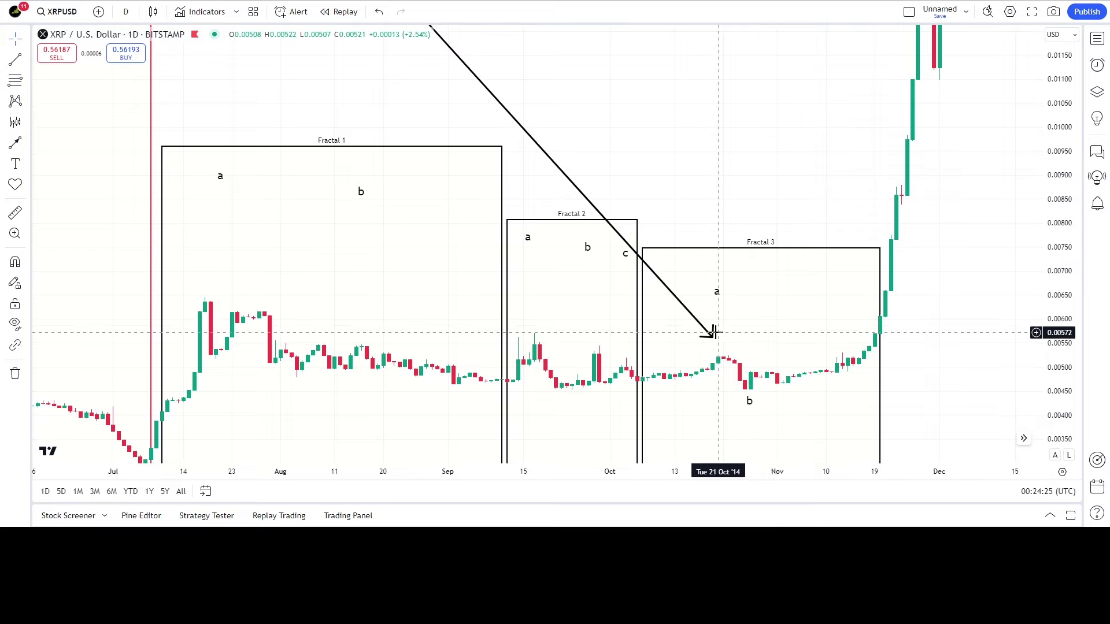
{"action": "mouse_move", "coordinate": [712, 333]}
{"action": "left_mouse_down"}
{"action": "mouse_move", "coordinate": [709, 294]}
{"action": "mouse_move", "coordinate": [696, 289]}
{"action": "mouse_move", "coordinate": [710, 302]}
{"action": "mouse_move", "coordinate": [694, 365]}
{"action": "mouse_move", "coordinate": [719, 354]}
{"action": "mouse_move", "coordinate": [739, 366]}
{"action": "mouse_move", "coordinate": [748, 409]}
{"action": "mouse_move", "coordinate": [747, 379]}
{"action": "mouse_move", "coordinate": [799, 382]}
{"action": "mouse_move", "coordinate": [831, 370]}
{"action": "mouse_move", "coordinate": [855, 356]}
{"action": "mouse_move", "coordinate": [875, 244]}
{"action": "left_mouse_up"}
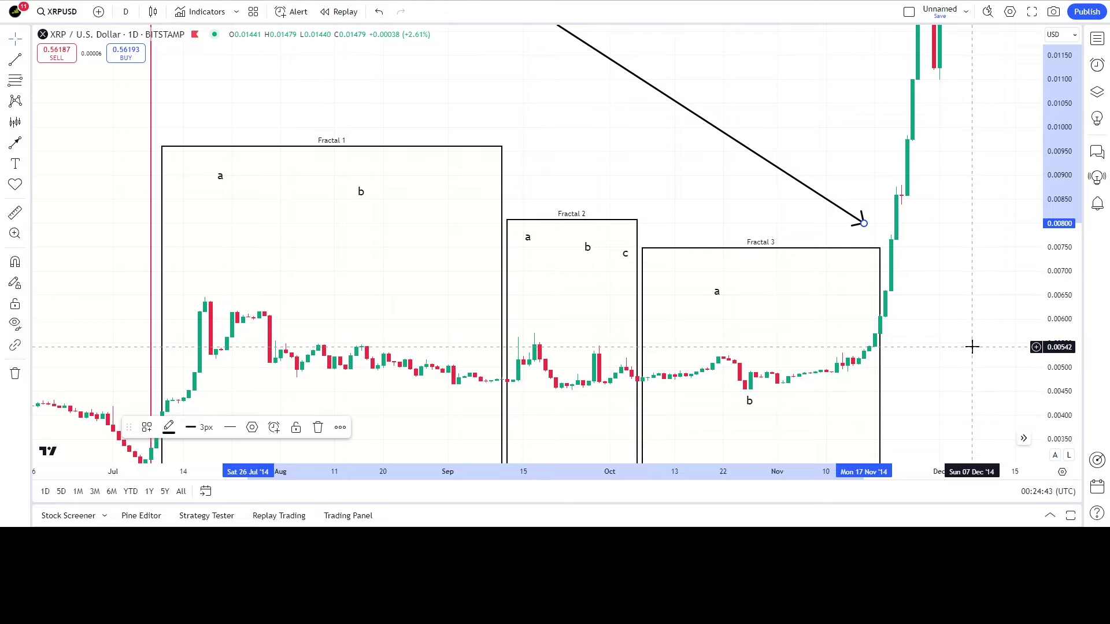
- Move the arrow's tip back to the 2013 boundary between Fractal 2 and Fractal 3, about 28 Oct '13 at 0.0064
{"action": "scroll", "coordinate": [971, 347], "scroll_direction": "down", "scroll_amount": 6}
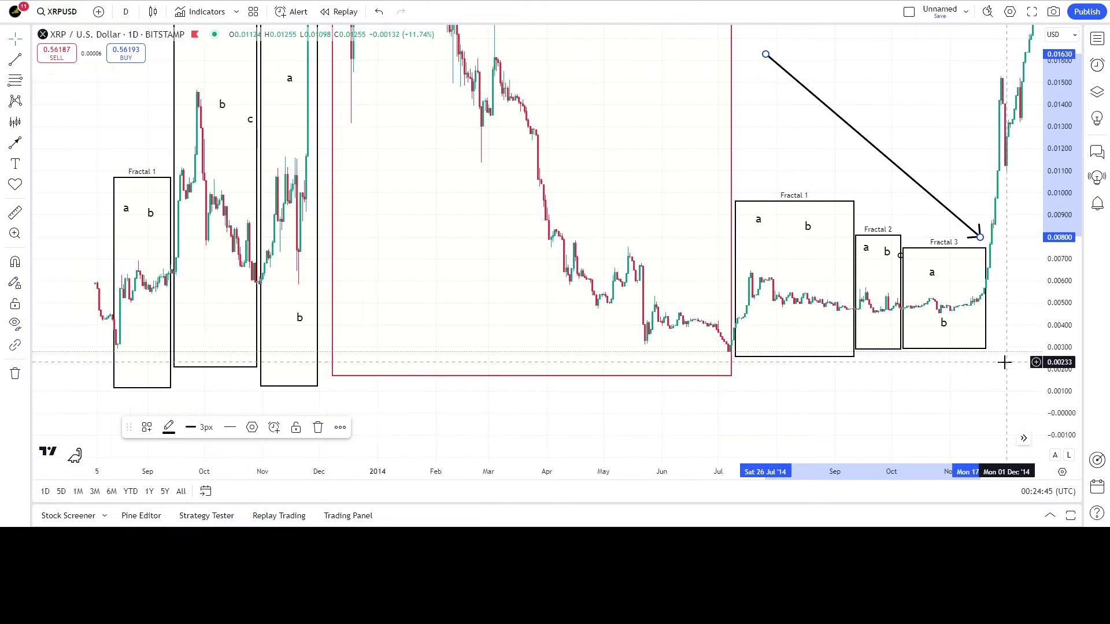
{"action": "scroll", "coordinate": [1004, 362], "scroll_direction": "down", "scroll_amount": 2}
{"action": "left_click_drag", "start_coordinate": [992, 237], "coordinate": [408, 271]}
{"action": "left_click_drag", "start_coordinate": [1066, 132], "coordinate": [1063, 214]}
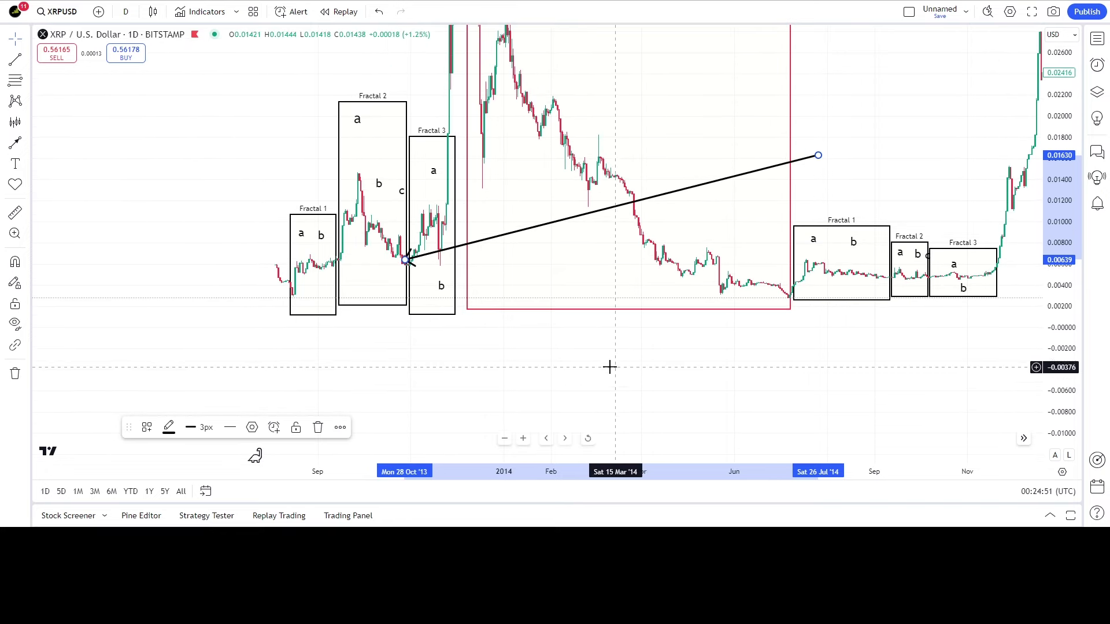
- Point the arrow above the 2014 Fractal 3, about 1 Nov '14, and at Fractal 1, about 10 Aug '14
{"action": "left_click_drag", "start_coordinate": [610, 367], "coordinate": [562, 387]}
{"action": "left_click_drag", "start_coordinate": [360, 280], "coordinate": [921, 248]}
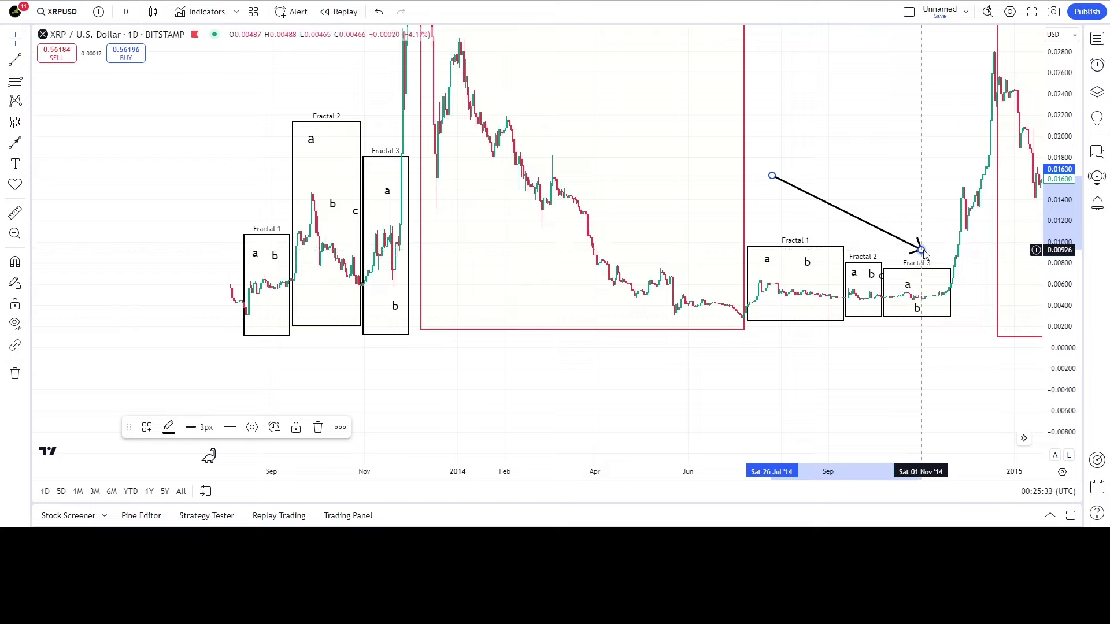
{"action": "mouse_move", "coordinate": [923, 252]}
{"action": "left_mouse_down"}
{"action": "mouse_move", "coordinate": [832, 248]}
{"action": "mouse_move", "coordinate": [793, 254]}
{"action": "mouse_move", "coordinate": [796, 273]}
{"action": "left_mouse_up"}
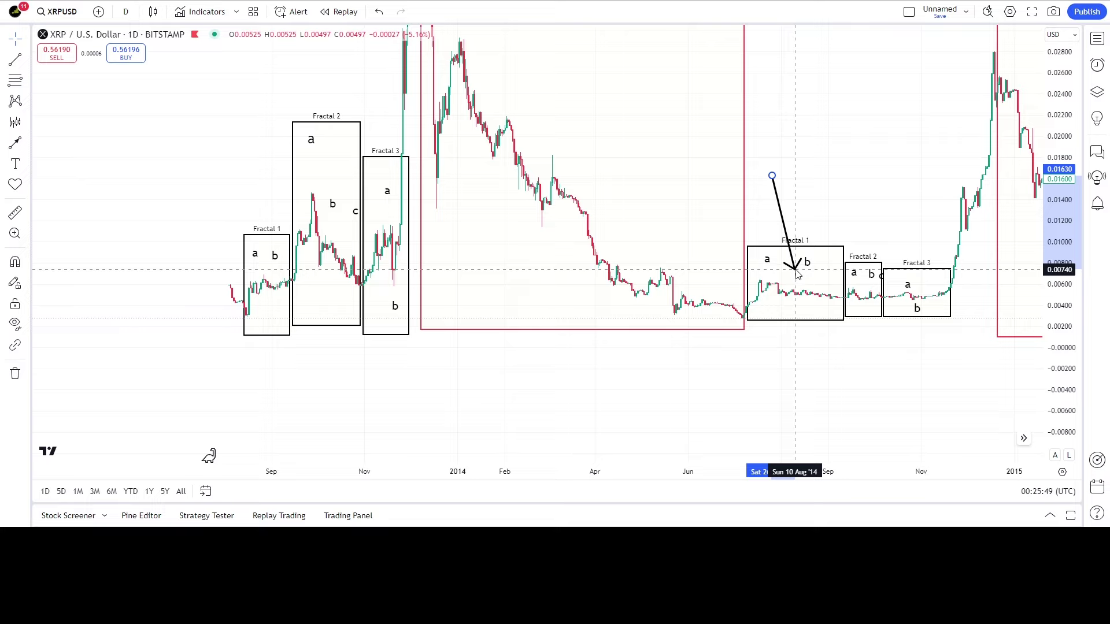
- Reposition the arrow over the 2015 Fractal 1, with its tail at about 0.034 and its tip between labels a and b
{"action": "scroll", "coordinate": [803, 276], "scroll_direction": "down", "scroll_amount": 5}
{"action": "mouse_move", "coordinate": [437, 297]}
{"action": "left_mouse_down"}
{"action": "mouse_move", "coordinate": [508, 239]}
{"action": "mouse_move", "coordinate": [670, 187]}
{"action": "mouse_move", "coordinate": [686, 229]}
{"action": "mouse_move", "coordinate": [618, 241]}
{"action": "mouse_move", "coordinate": [493, 312]}
{"action": "mouse_move", "coordinate": [508, 183]}
{"action": "mouse_move", "coordinate": [585, 291]}
{"action": "mouse_move", "coordinate": [614, 250]}
{"action": "left_mouse_up"}
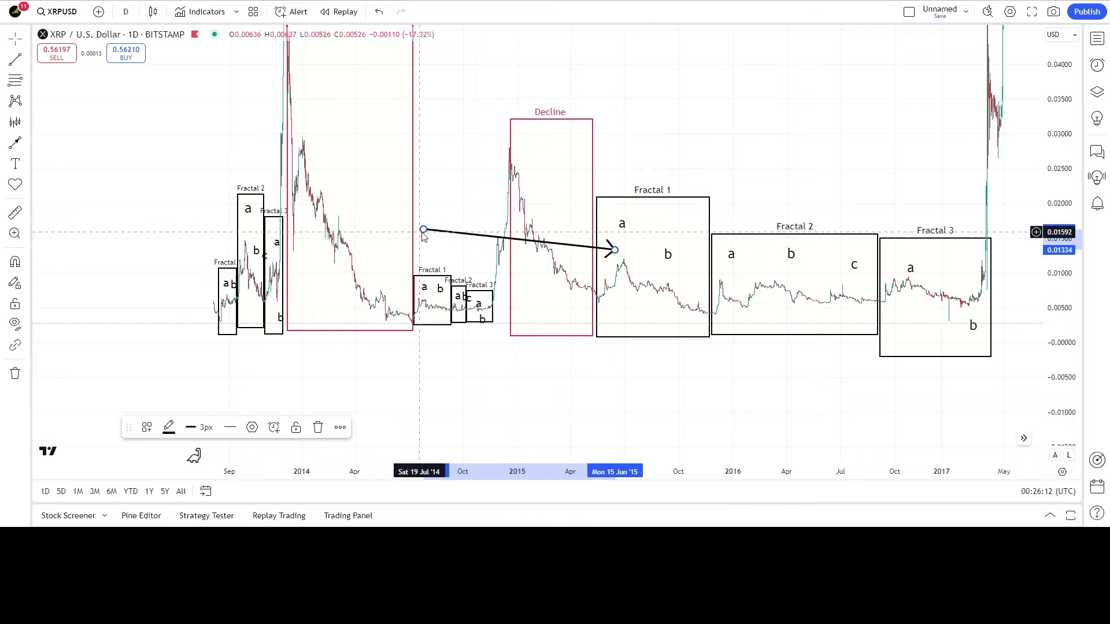
{"action": "left_click_drag", "start_coordinate": [424, 229], "coordinate": [617, 103]}
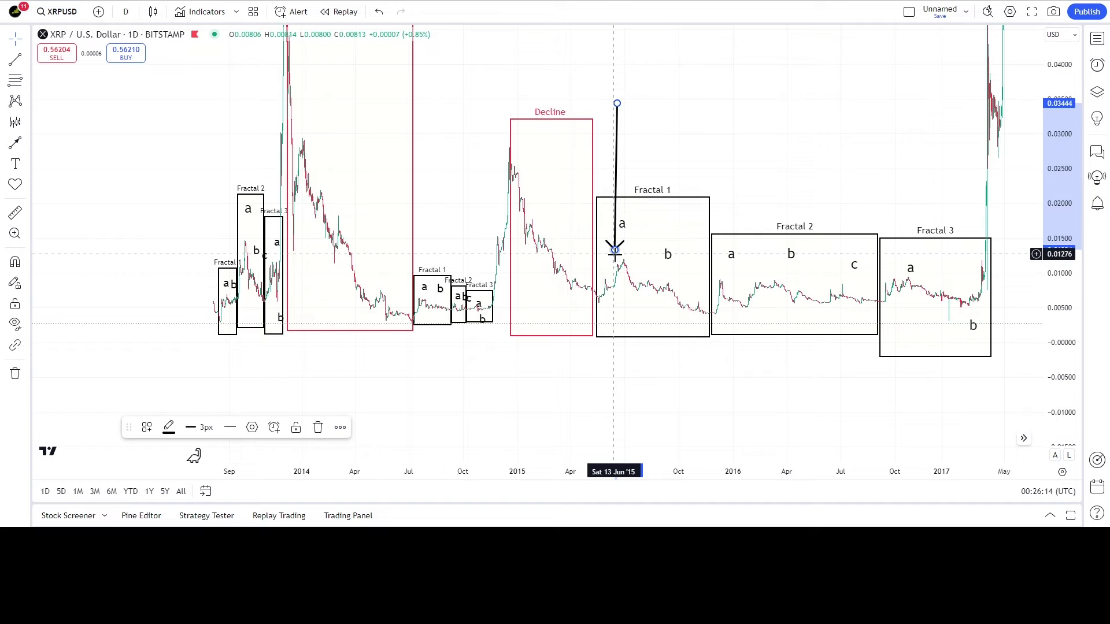
{"action": "left_click_drag", "start_coordinate": [615, 249], "coordinate": [639, 299]}
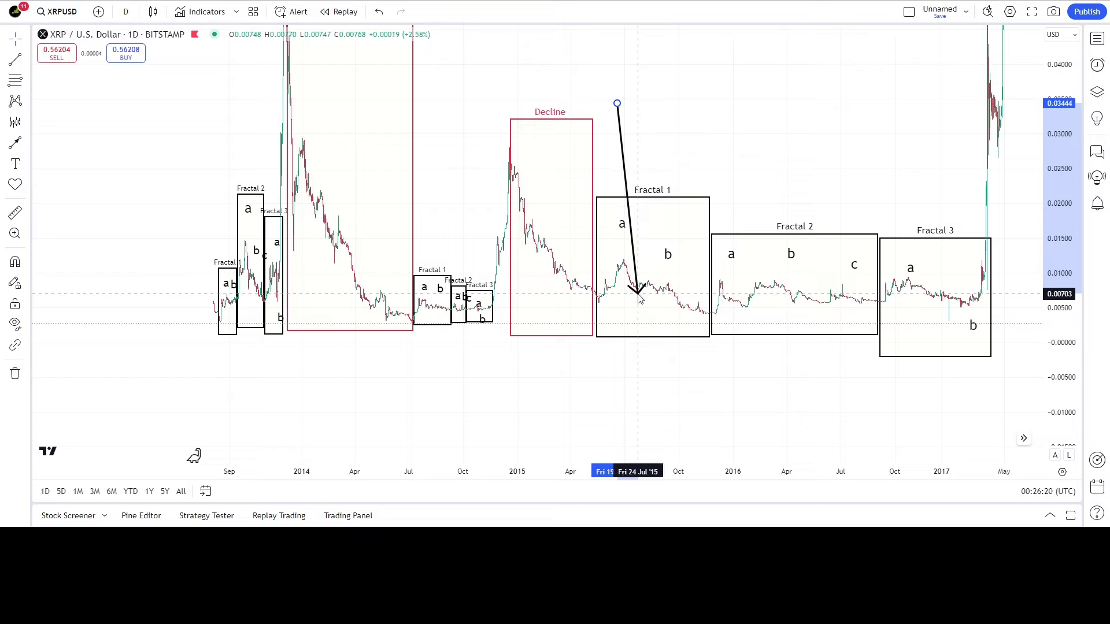
- Move the arrow's tip above the 2016–2017 Fractal 3, about 20 Feb '17, and down to that fractal's start
{"action": "left_click_drag", "start_coordinate": [639, 298], "coordinate": [964, 192]}
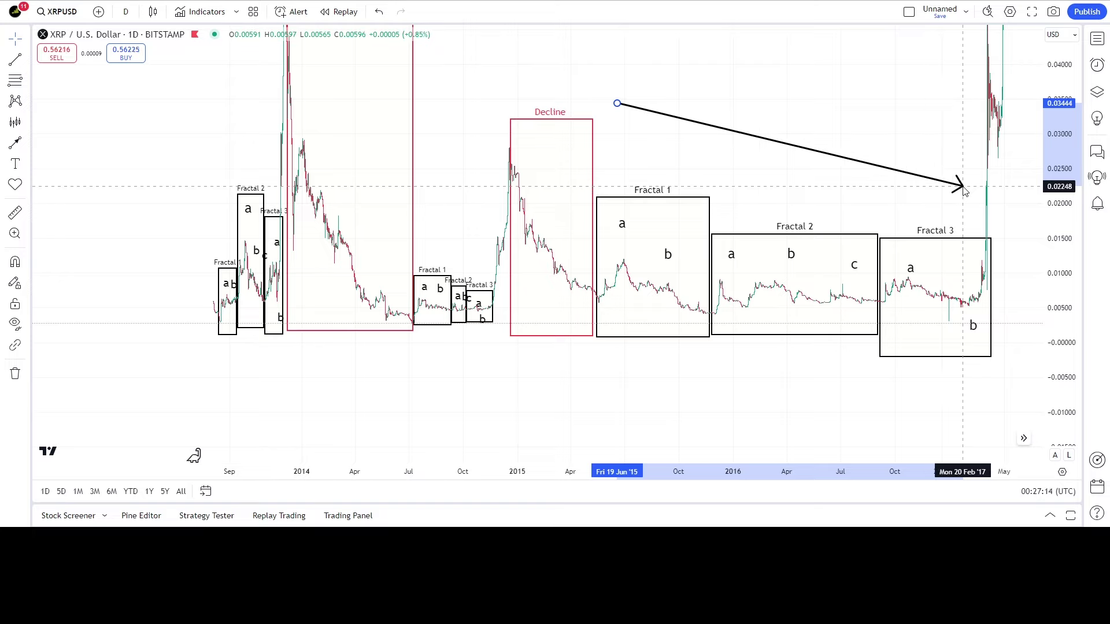
{"action": "left_click_drag", "start_coordinate": [964, 192], "coordinate": [963, 192]}
{"action": "left_click_drag", "start_coordinate": [963, 192], "coordinate": [885, 276]}
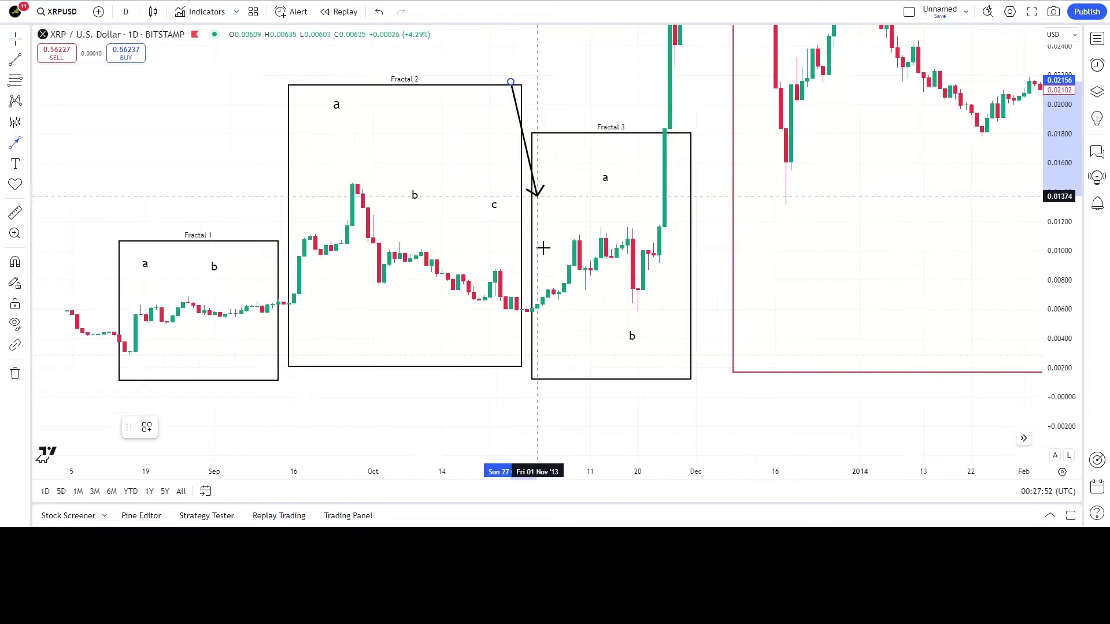
- Point the arrow at the b low in the 2013 Fractal 3 and compare it with the 2017 Fractal 3 breakout
{"action": "left_click_drag", "start_coordinate": [543, 248], "coordinate": [637, 315]}
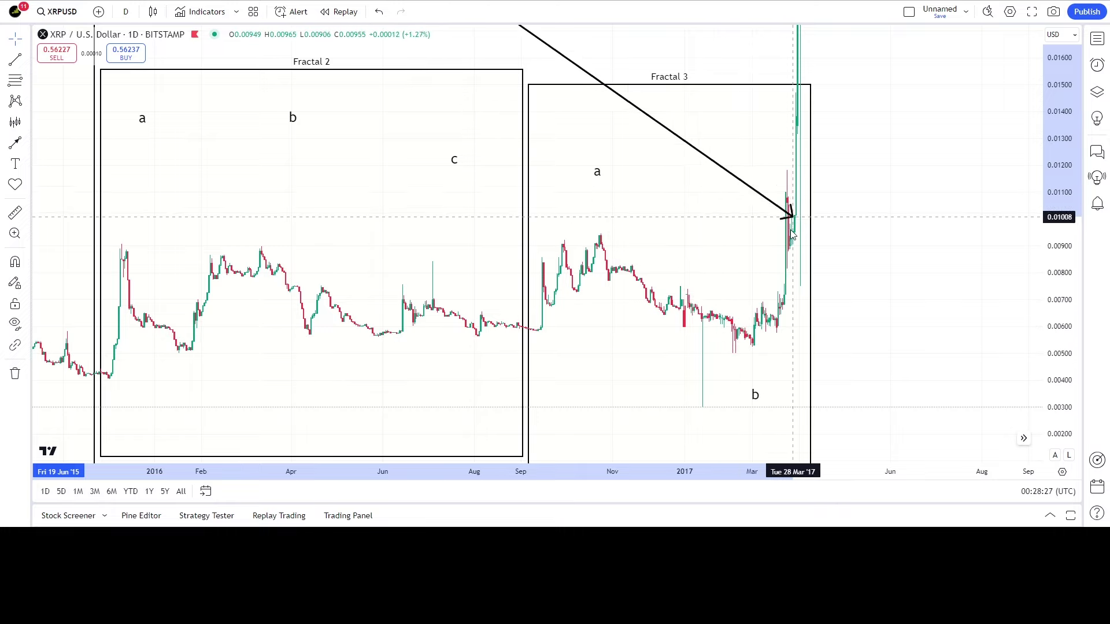
{"action": "left_click", "coordinate": [707, 197]}
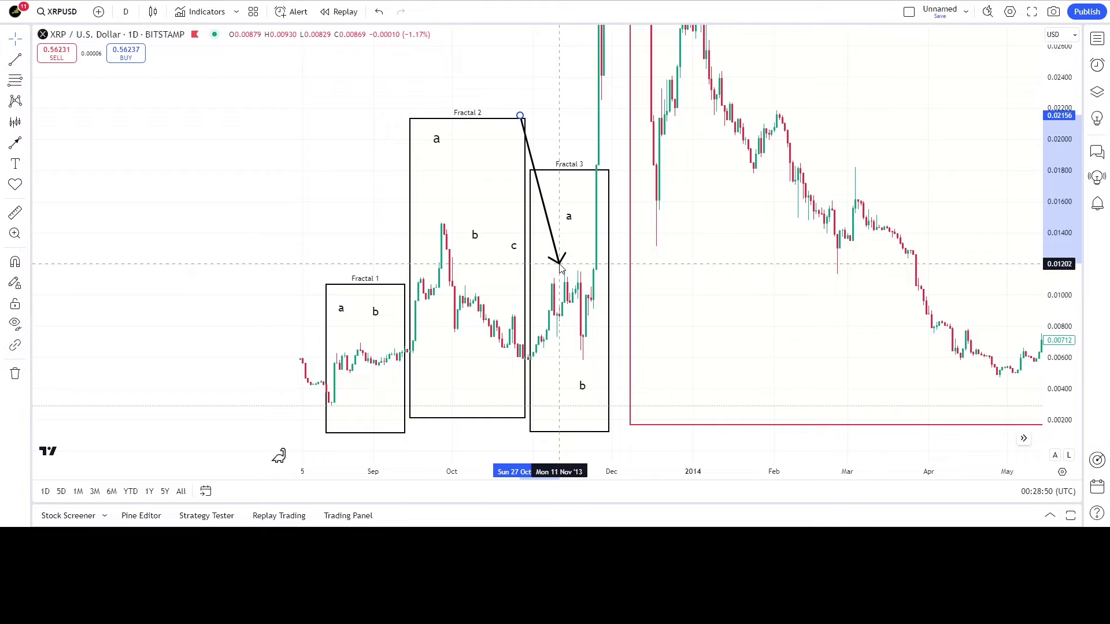
- Move the arrow's tip to the run-up at the end of the 2014 Fractal 3, about 16 Nov '14 at 0.0063
{"action": "mouse_move", "coordinate": [931, 449]}
{"action": "left_mouse_down"}
{"action": "mouse_move", "coordinate": [381, 445]}
{"action": "mouse_move", "coordinate": [427, 380]}
{"action": "left_mouse_up"}
{"action": "scroll", "coordinate": [671, 317], "scroll_direction": "up", "scroll_amount": 3}
{"action": "mouse_move", "coordinate": [675, 25]}
{"action": "left_mouse_down"}
{"action": "mouse_move", "coordinate": [734, 238]}
{"action": "mouse_move", "coordinate": [674, 257]}
{"action": "mouse_move", "coordinate": [738, 230]}
{"action": "mouse_move", "coordinate": [720, 249]}
{"action": "mouse_move", "coordinate": [754, 266]}
{"action": "mouse_move", "coordinate": [826, 238]}
{"action": "left_mouse_up"}
{"action": "left_click_drag", "start_coordinate": [1060, 243], "coordinate": [1035, 53]}
{"action": "left_click_drag", "start_coordinate": [826, 222], "coordinate": [839, 129]}
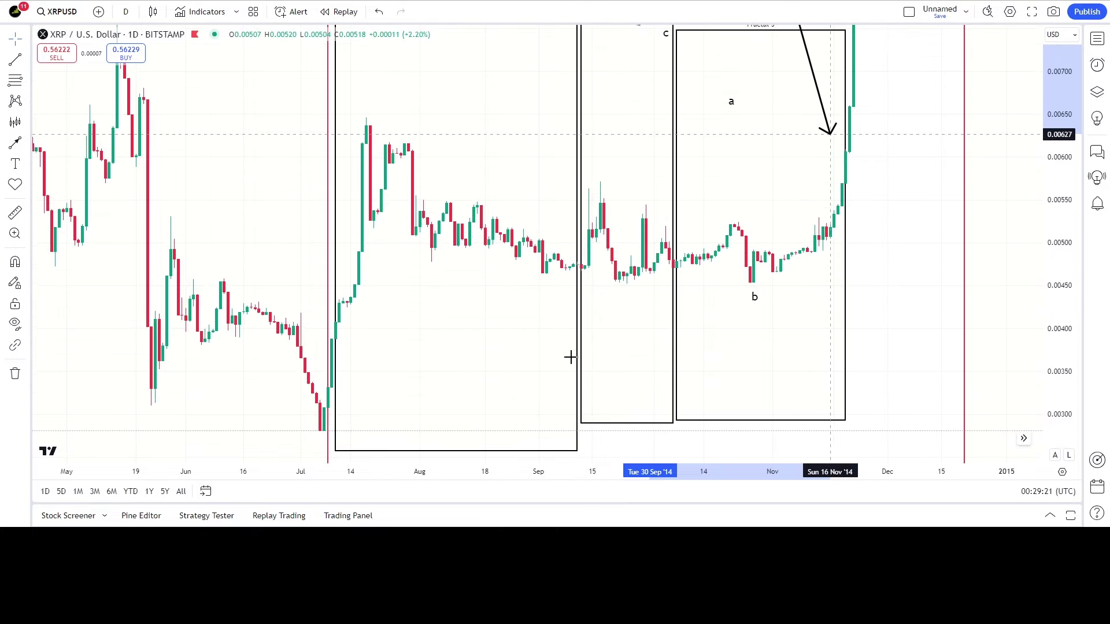
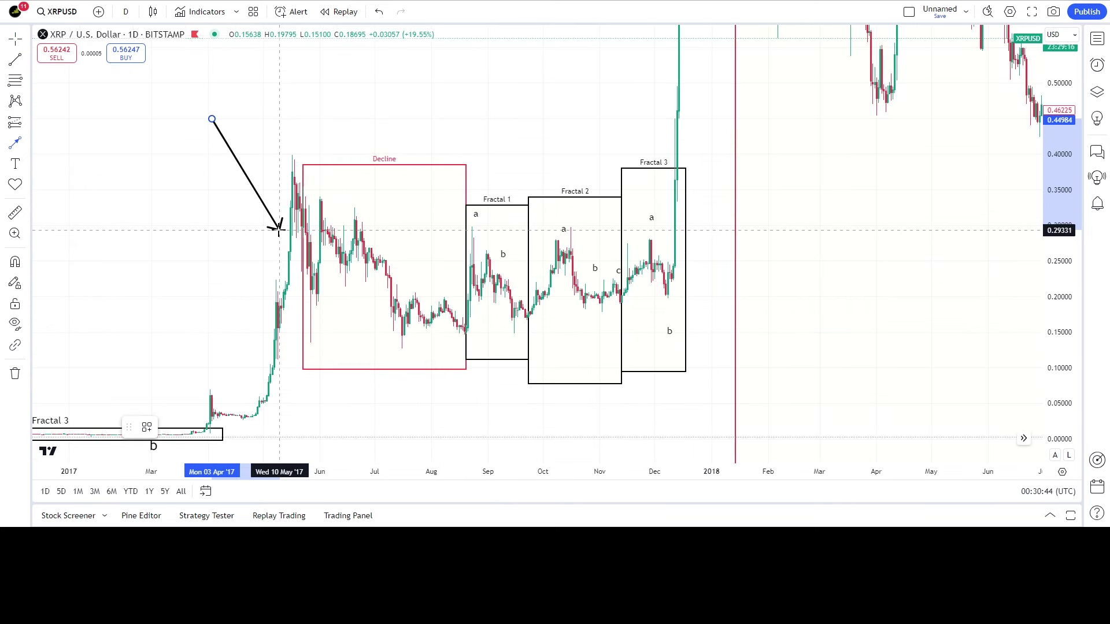
- Point the arrow at the 2017 Fractal 1, about 3 Sep '17, and at Fractal 2's low, about 22 Oct '17
{"action": "left_click_drag", "start_coordinate": [280, 229], "coordinate": [492, 227]}
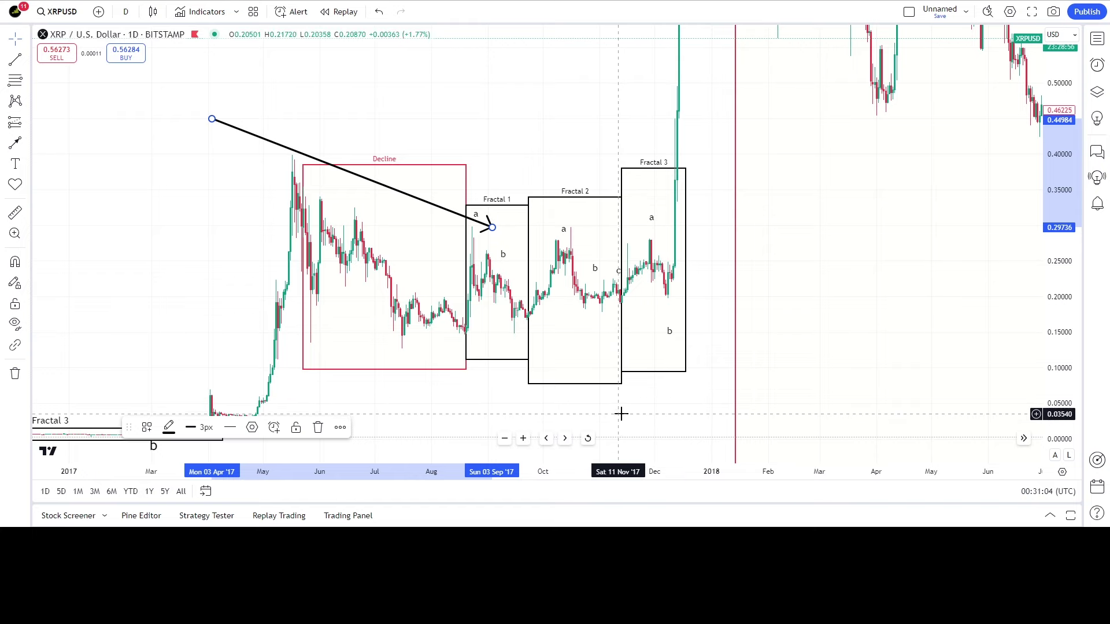
{"action": "scroll", "coordinate": [528, 289], "scroll_direction": "up", "scroll_amount": 5}
{"action": "mouse_move", "coordinate": [340, 286]}
{"action": "left_mouse_down"}
{"action": "mouse_move", "coordinate": [340, 354]}
{"action": "mouse_move", "coordinate": [363, 152]}
{"action": "mouse_move", "coordinate": [409, 296]}
{"action": "mouse_move", "coordinate": [362, 137]}
{"action": "mouse_move", "coordinate": [397, 297]}
{"action": "mouse_move", "coordinate": [429, 221]}
{"action": "mouse_move", "coordinate": [481, 258]}
{"action": "mouse_move", "coordinate": [526, 319]}
{"action": "mouse_move", "coordinate": [470, 251]}
{"action": "mouse_move", "coordinate": [430, 248]}
{"action": "mouse_move", "coordinate": [520, 322]}
{"action": "mouse_move", "coordinate": [409, 273]}
{"action": "mouse_move", "coordinate": [479, 257]}
{"action": "mouse_move", "coordinate": [528, 321]}
{"action": "mouse_move", "coordinate": [581, 213]}
{"action": "mouse_move", "coordinate": [625, 220]}
{"action": "mouse_move", "coordinate": [665, 300]}
{"action": "left_mouse_up"}
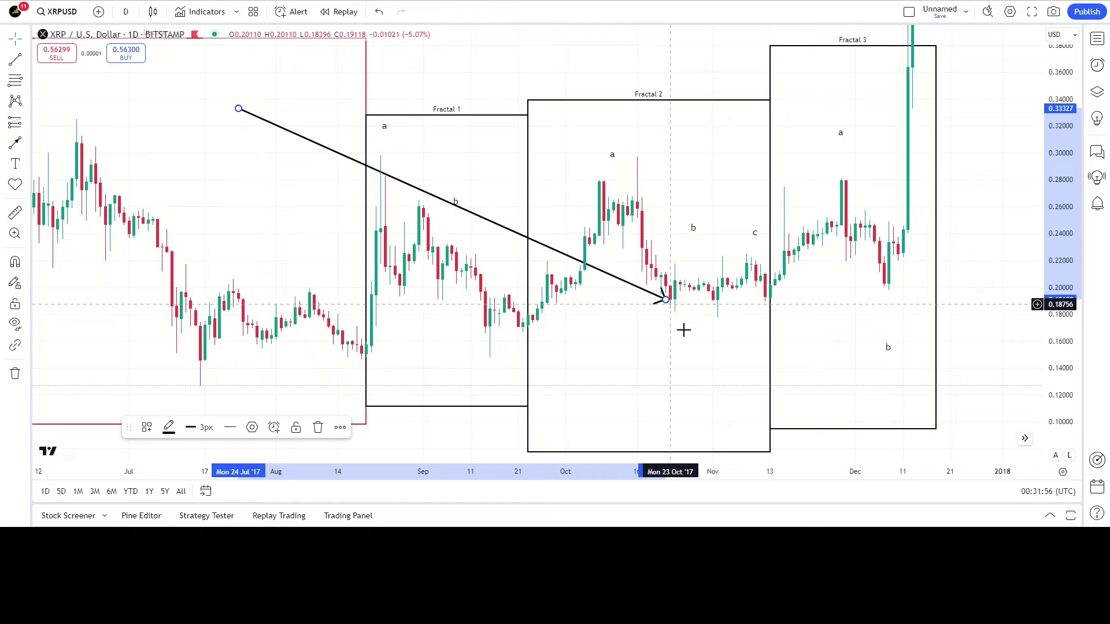
- Move the arrow's tip to wave c of the 2017 Fractal 2, about 11 Nov '17, and on to label a in Fractal 3
{"action": "scroll", "coordinate": [886, 312], "scroll_direction": "up", "scroll_amount": 4}
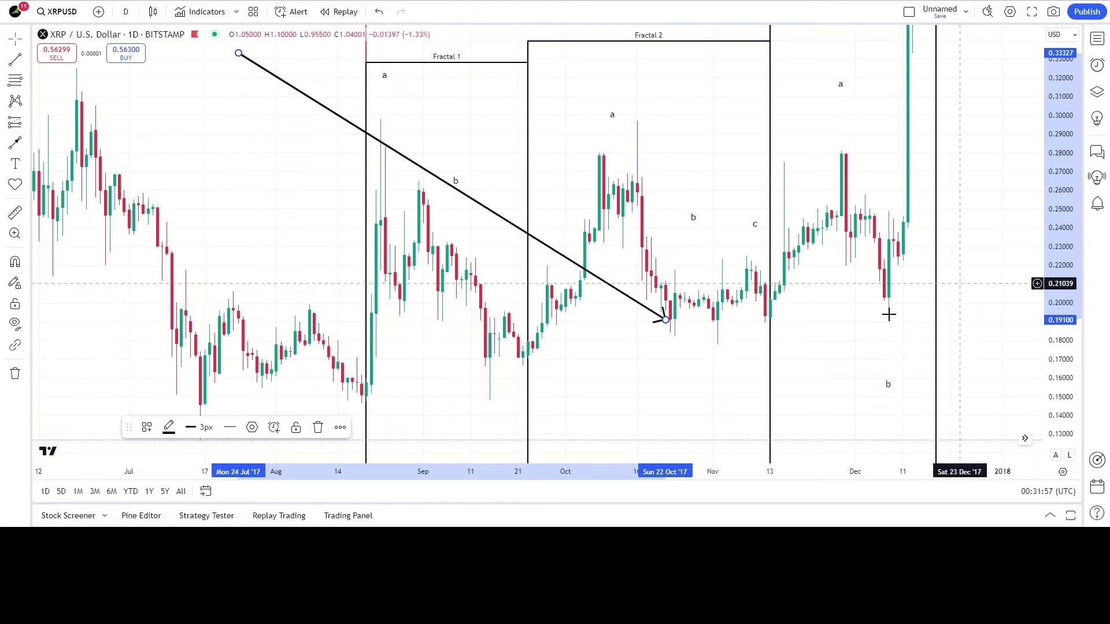
{"action": "left_click", "coordinate": [504, 354]}
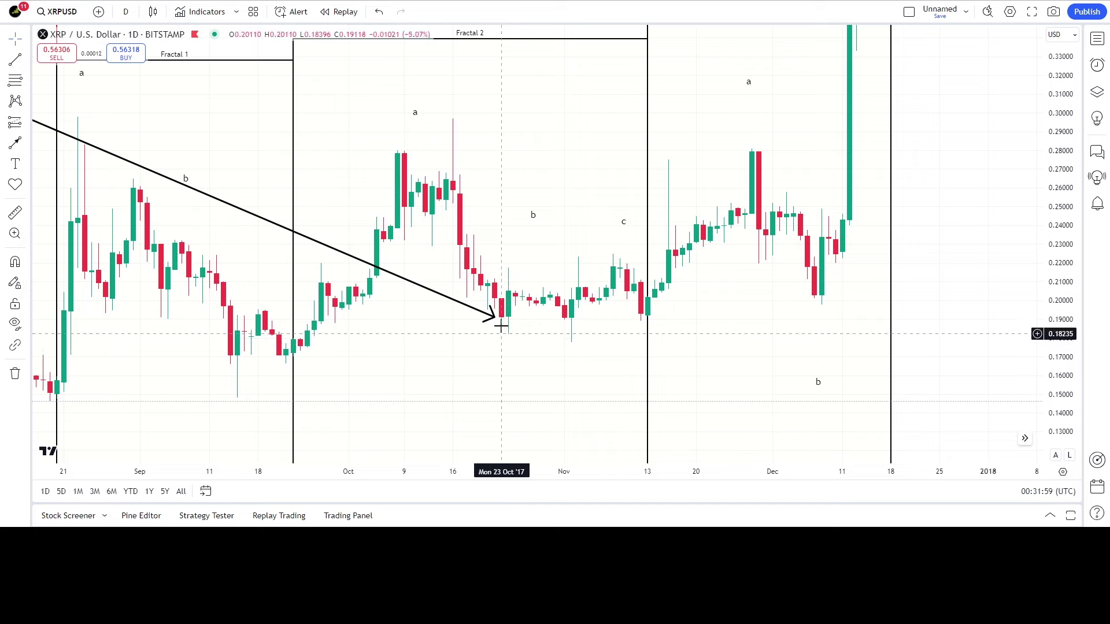
{"action": "mouse_move", "coordinate": [493, 322]}
{"action": "left_mouse_down"}
{"action": "mouse_move", "coordinate": [504, 326]}
{"action": "mouse_move", "coordinate": [508, 312]}
{"action": "mouse_move", "coordinate": [508, 330]}
{"action": "mouse_move", "coordinate": [515, 289]}
{"action": "mouse_move", "coordinate": [568, 352]}
{"action": "mouse_move", "coordinate": [513, 293]}
{"action": "mouse_move", "coordinate": [500, 327]}
{"action": "mouse_move", "coordinate": [522, 289]}
{"action": "mouse_move", "coordinate": [547, 294]}
{"action": "mouse_move", "coordinate": [573, 320]}
{"action": "mouse_move", "coordinate": [549, 292]}
{"action": "mouse_move", "coordinate": [527, 300]}
{"action": "mouse_move", "coordinate": [510, 333]}
{"action": "mouse_move", "coordinate": [509, 306]}
{"action": "mouse_move", "coordinate": [561, 310]}
{"action": "mouse_move", "coordinate": [570, 338]}
{"action": "mouse_move", "coordinate": [561, 319]}
{"action": "mouse_move", "coordinate": [568, 329]}
{"action": "mouse_move", "coordinate": [589, 296]}
{"action": "mouse_move", "coordinate": [639, 290]}
{"action": "mouse_move", "coordinate": [633, 301]}
{"action": "left_mouse_up"}
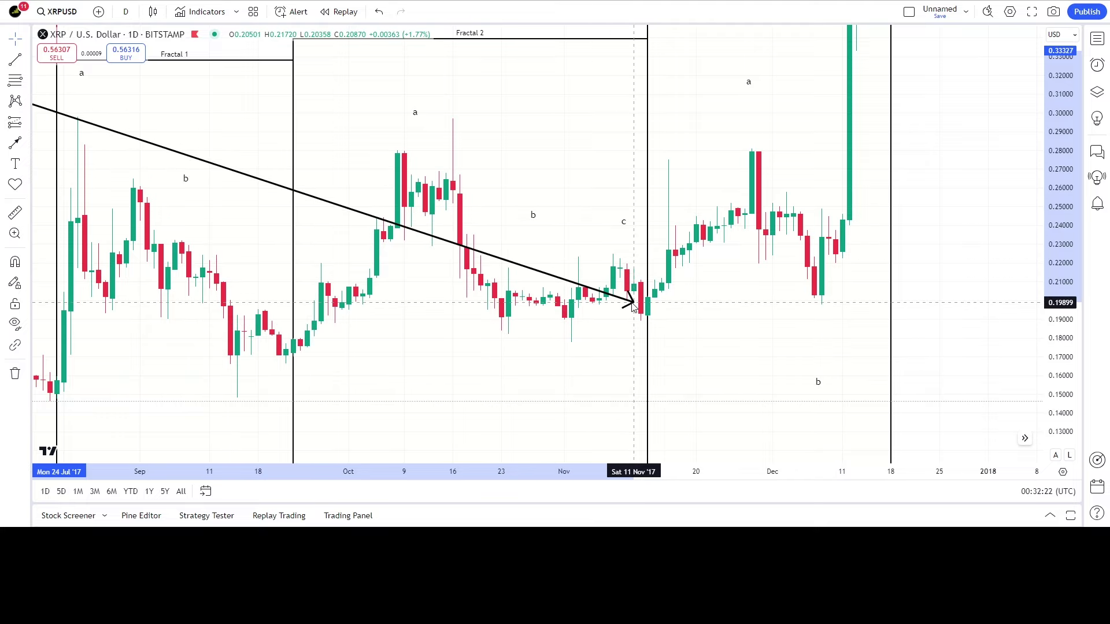
{"action": "left_click_drag", "start_coordinate": [1066, 181], "coordinate": [745, 306]}
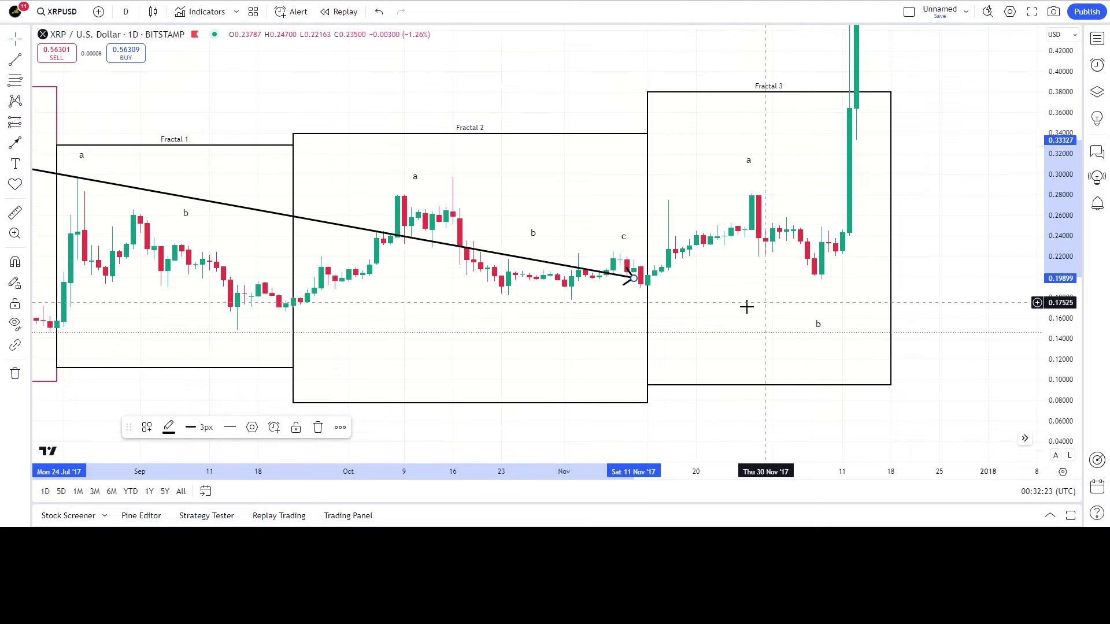
{"action": "mouse_move", "coordinate": [607, 314]}
{"action": "left_mouse_down"}
{"action": "mouse_move", "coordinate": [528, 349]}
{"action": "mouse_move", "coordinate": [675, 232]}
{"action": "mouse_move", "coordinate": [736, 327]}
{"action": "mouse_move", "coordinate": [748, 265]}
{"action": "mouse_move", "coordinate": [750, 279]}
{"action": "mouse_move", "coordinate": [750, 181]}
{"action": "left_mouse_up"}
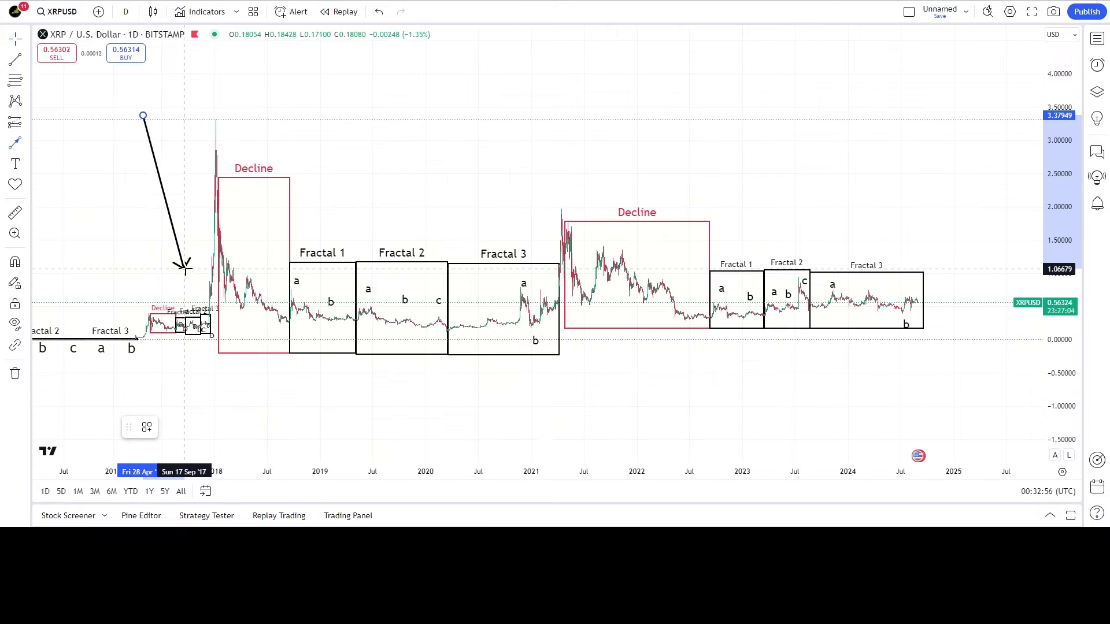
- Sweep the arrow's tip from the 2017 fractals past the 2020 end of Fractal 2 to above the latest Fractal 3, about 30 Sep '23
{"action": "left_click_drag", "start_coordinate": [187, 267], "coordinate": [184, 326]}
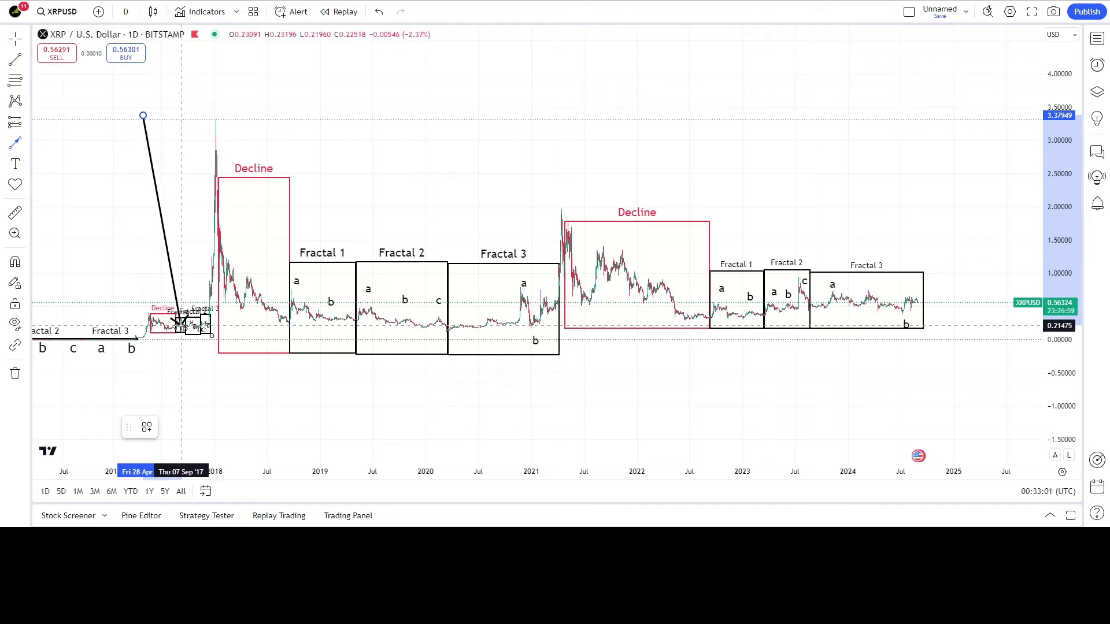
{"action": "left_click_drag", "start_coordinate": [167, 317], "coordinate": [451, 331]}
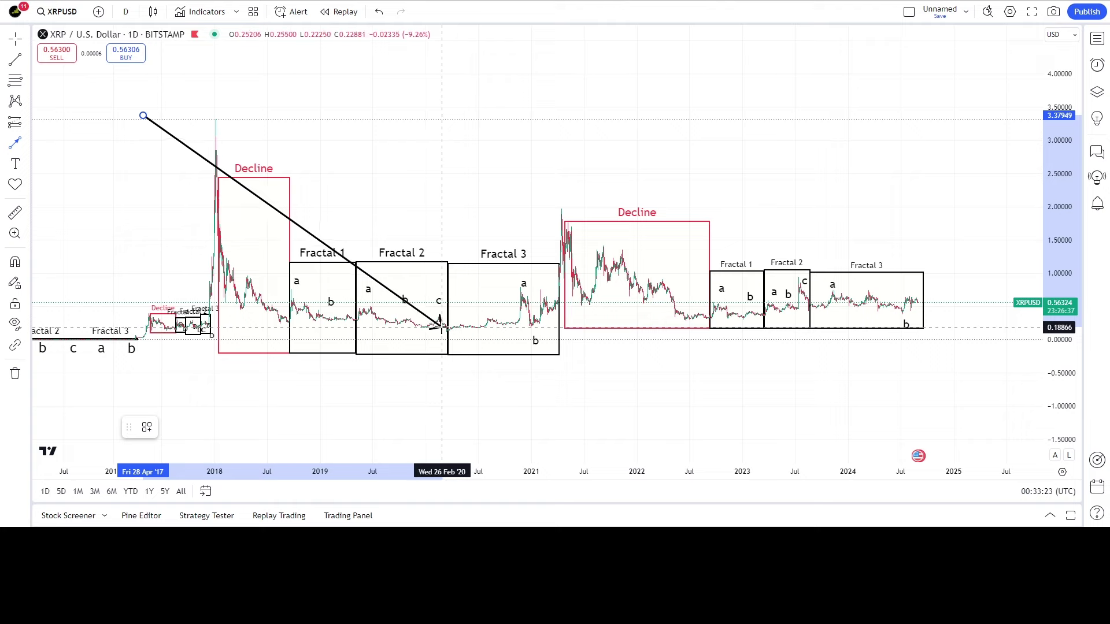
{"action": "left_click_drag", "start_coordinate": [441, 328], "coordinate": [820, 242]}
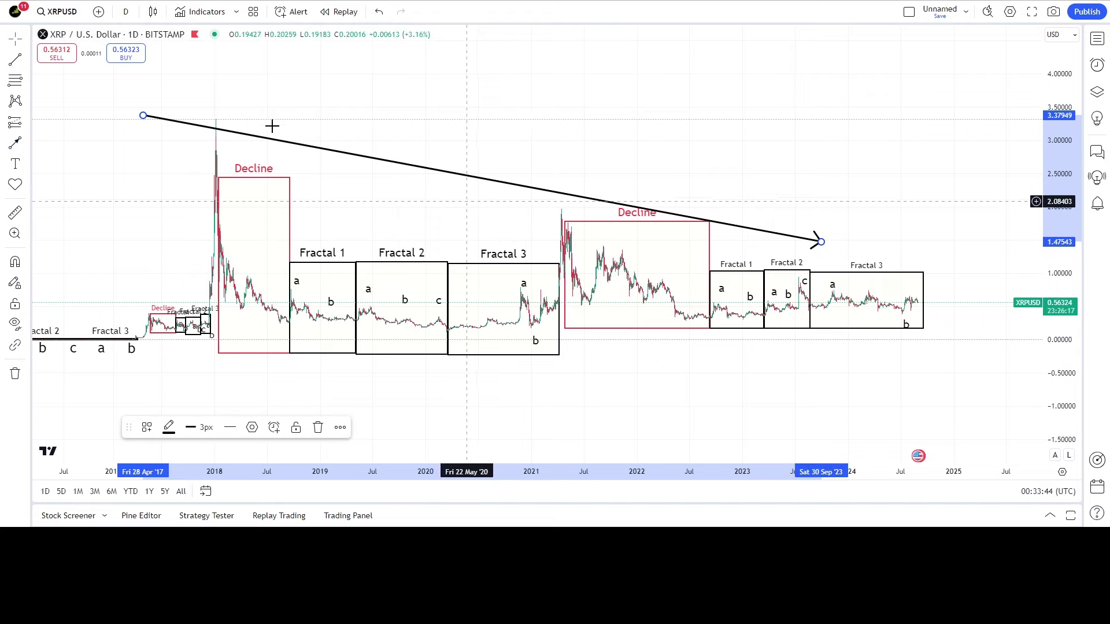
- Anchor the arrow's tail above the latest Fractal 3, about 2 Jan '24 at 2.92, and point its tip at Fractal 2's wave c
{"action": "left_click_drag", "start_coordinate": [143, 115], "coordinate": [850, 150]}
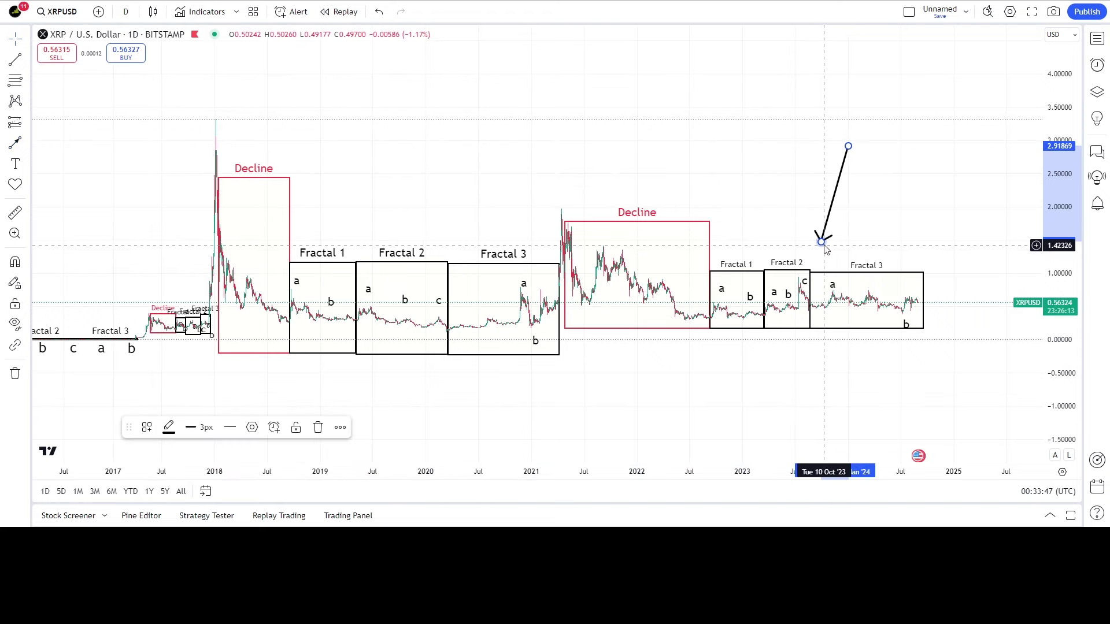
{"action": "left_click_drag", "start_coordinate": [820, 242], "coordinate": [802, 282]}
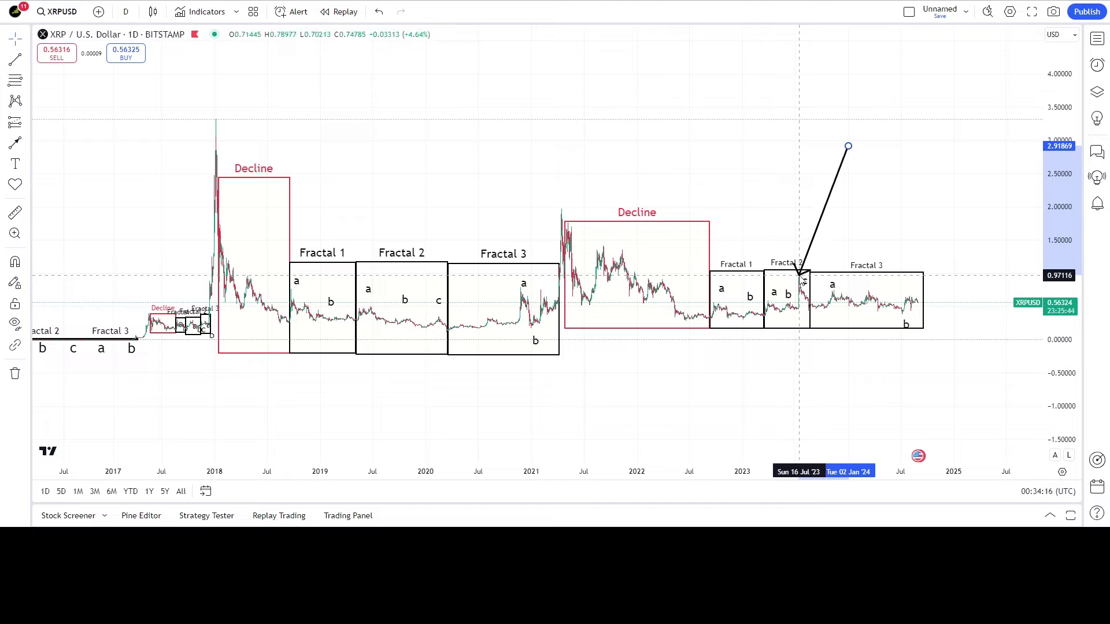
{"action": "left_click_drag", "start_coordinate": [800, 275], "coordinate": [810, 308]}
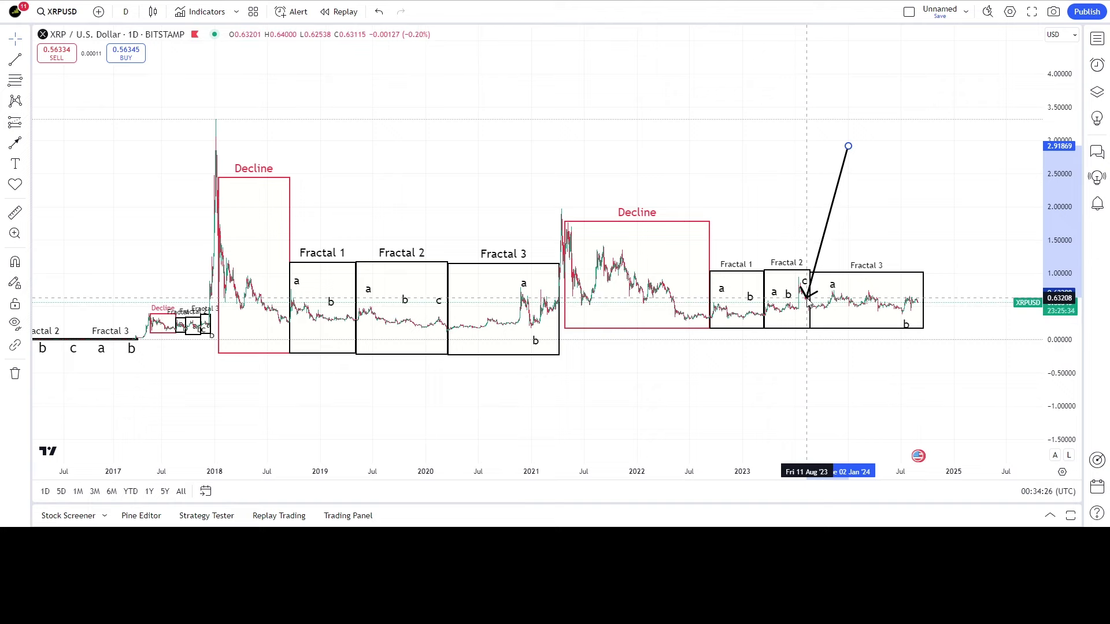
{"action": "left_click_drag", "start_coordinate": [808, 299], "coordinate": [805, 294]}
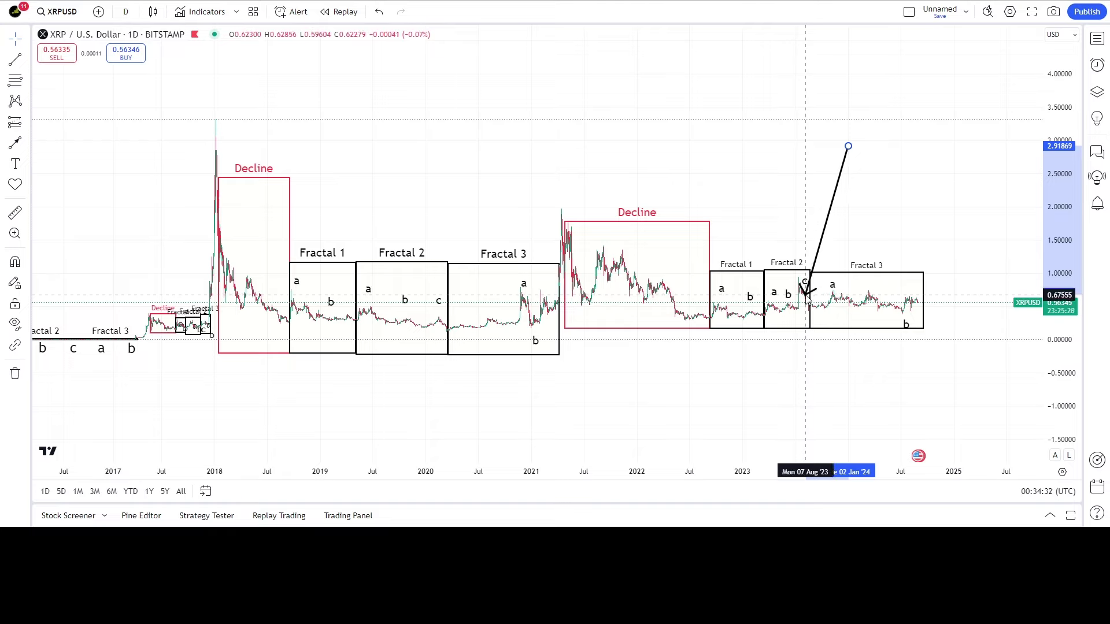
{"action": "left_click_drag", "start_coordinate": [807, 297], "coordinate": [809, 304]}
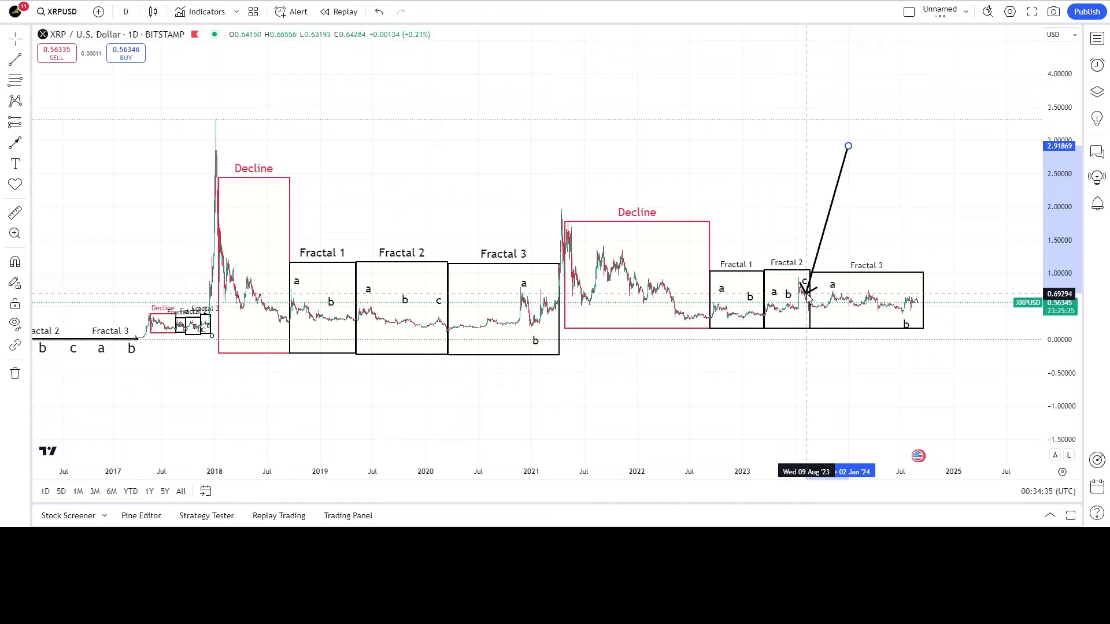
- Sweep the arrow's tip across the latest Fractal 3 from wave a to the rebound after b, about 1 Aug '24 at 0.71
{"action": "left_click_drag", "start_coordinate": [815, 262], "coordinate": [862, 285]}
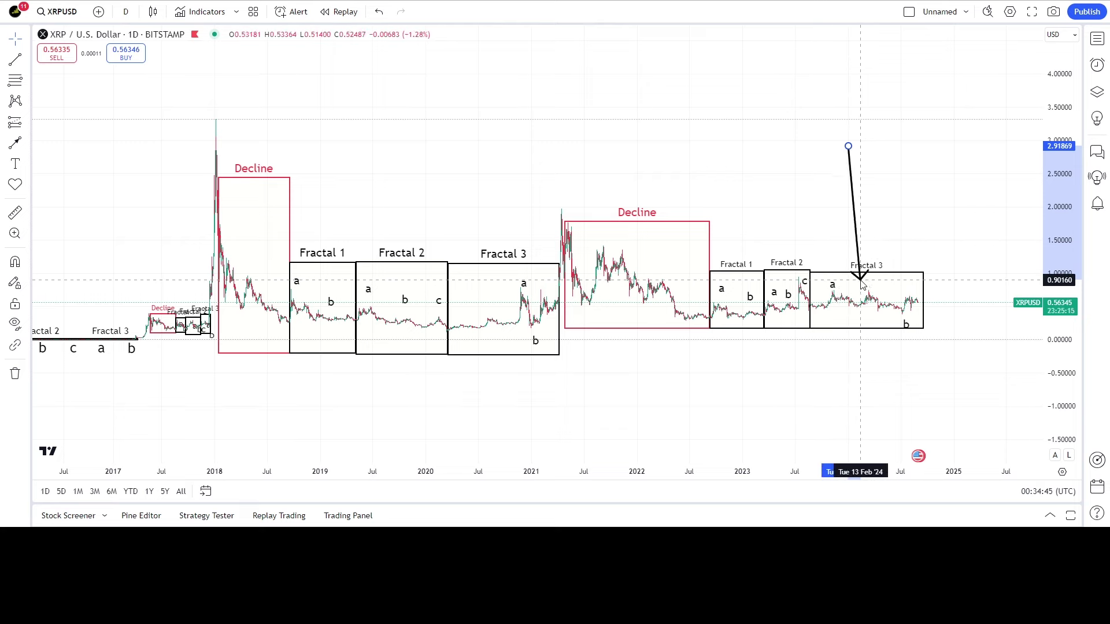
{"action": "mouse_move", "coordinate": [860, 286]}
{"action": "left_mouse_down"}
{"action": "mouse_move", "coordinate": [803, 285]}
{"action": "mouse_move", "coordinate": [834, 279]}
{"action": "mouse_move", "coordinate": [819, 293]}
{"action": "mouse_move", "coordinate": [856, 295]}
{"action": "left_mouse_up"}
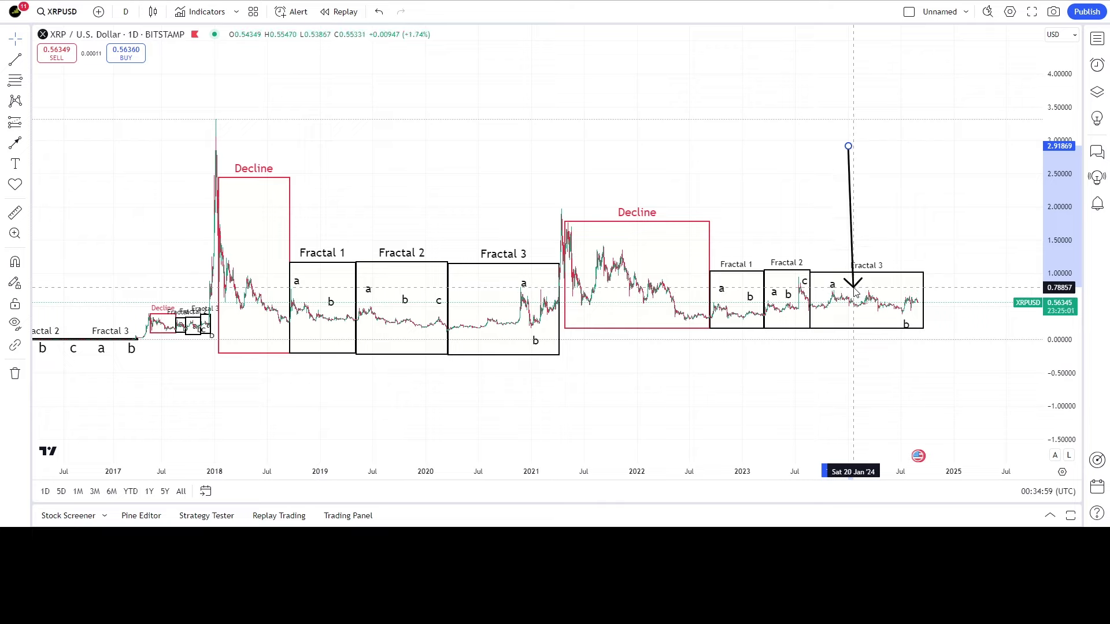
{"action": "left_click_drag", "start_coordinate": [855, 292], "coordinate": [913, 300]}
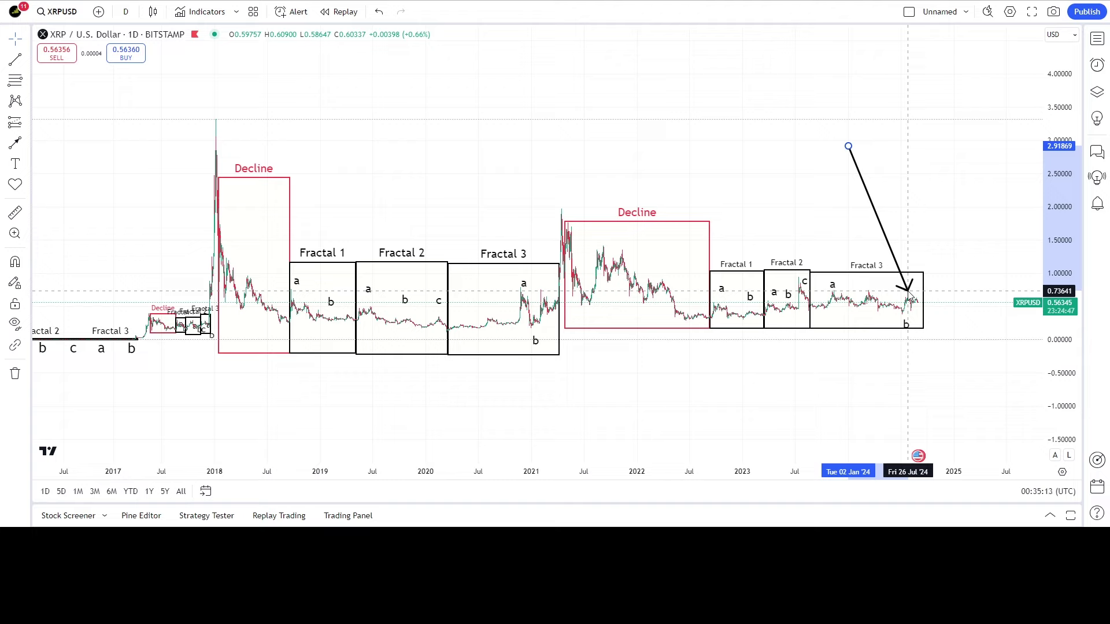
{"action": "left_click_drag", "start_coordinate": [871, 284], "coordinate": [931, 300]}
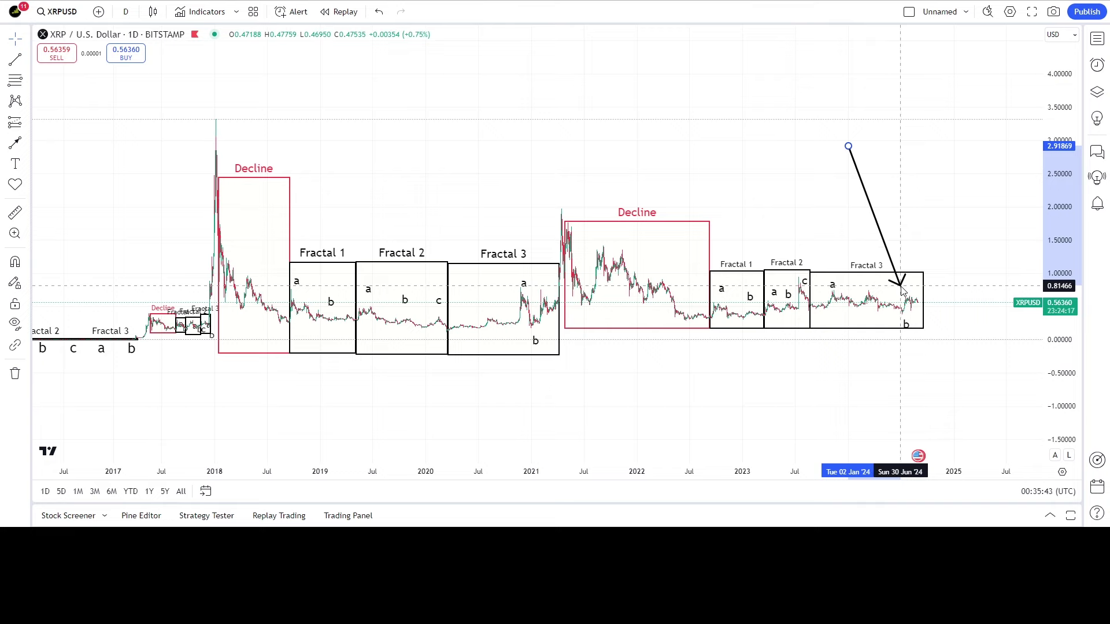
{"action": "left_click", "coordinate": [902, 287]}
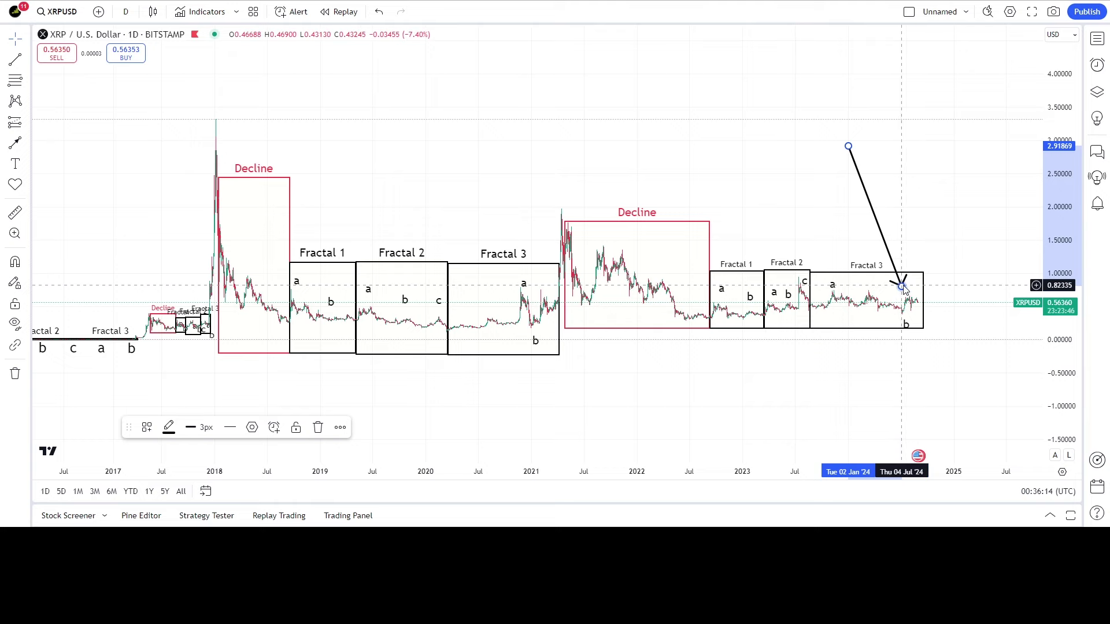
{"action": "mouse_move", "coordinate": [905, 289]}
{"action": "left_mouse_down"}
{"action": "mouse_move", "coordinate": [913, 300]}
{"action": "mouse_move", "coordinate": [551, 297]}
{"action": "mouse_move", "coordinate": [798, 253]}
{"action": "mouse_move", "coordinate": [914, 282]}
{"action": "mouse_move", "coordinate": [919, 300]}
{"action": "mouse_move", "coordinate": [950, 215]}
{"action": "mouse_move", "coordinate": [915, 273]}
{"action": "mouse_move", "coordinate": [911, 315]}
{"action": "mouse_move", "coordinate": [911, 295]}
{"action": "left_mouse_up"}
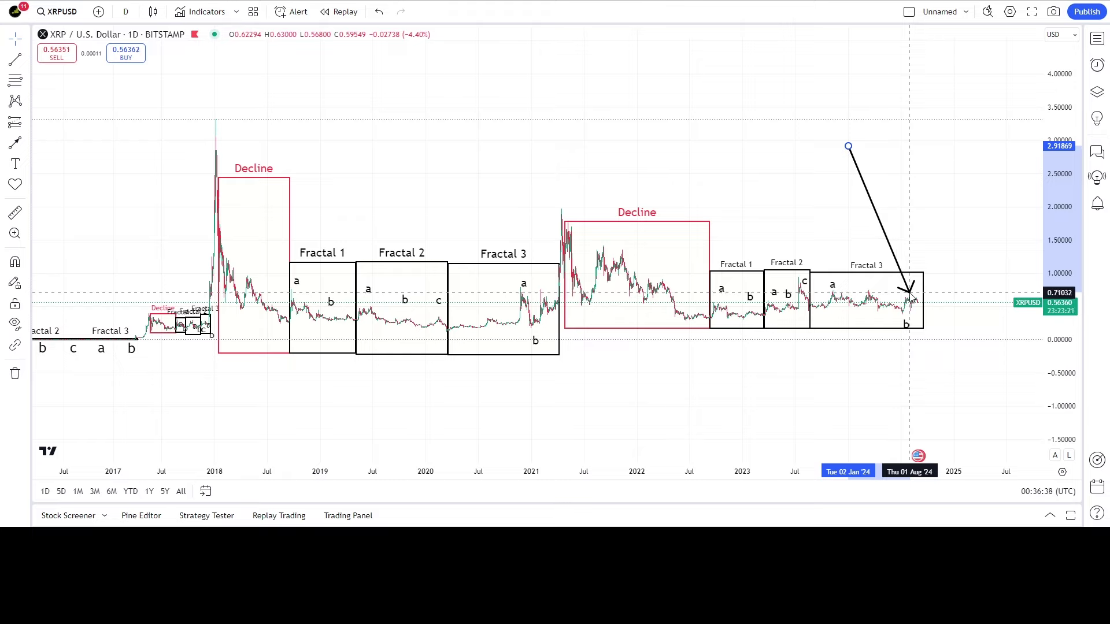
- Trace the 2016–17 Fractal 3 with an arrow, and follow its blue overlay across the latest Fractal 3 to about 14 Aug '24
{"action": "left_click_drag", "start_coordinate": [911, 295], "coordinate": [135, 338]}
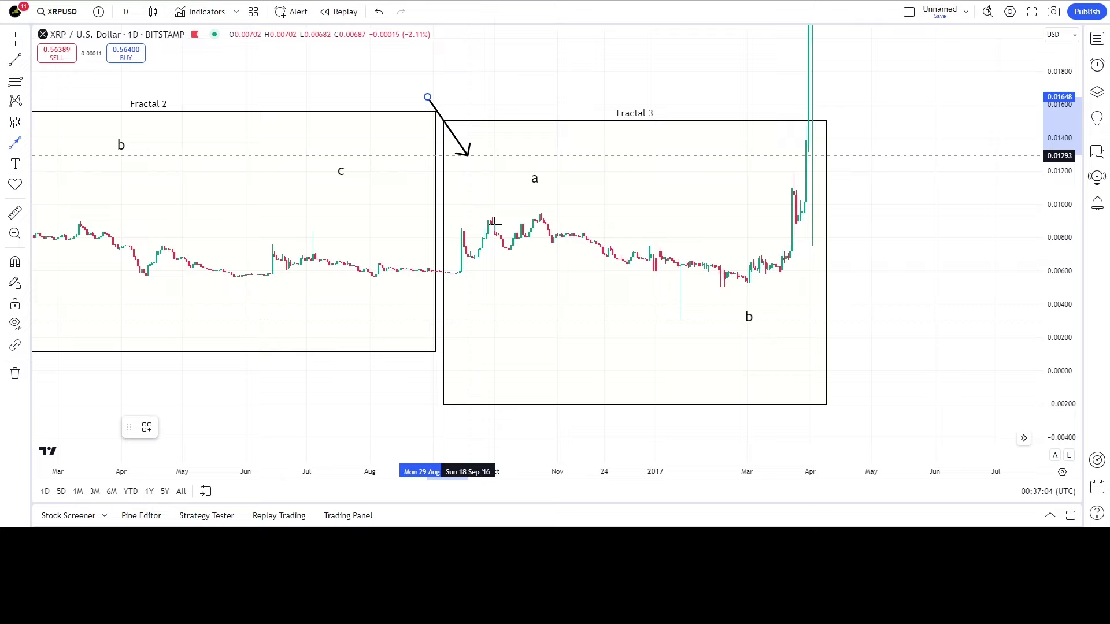
{"action": "left_click_drag", "start_coordinate": [459, 172], "coordinate": [680, 250]}
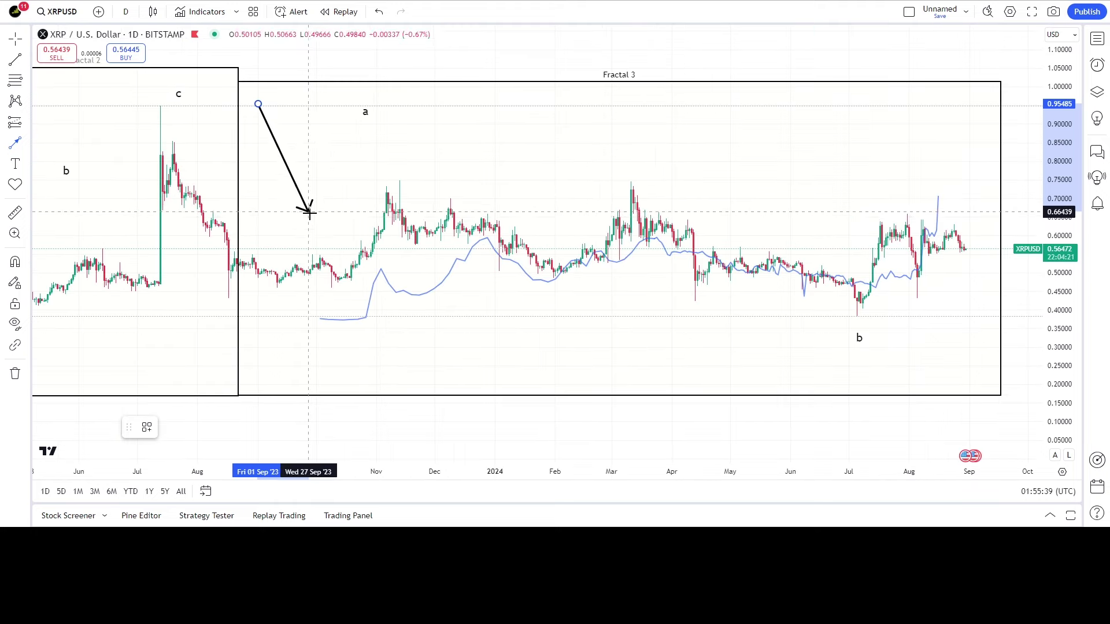
{"action": "left_click_drag", "start_coordinate": [305, 210], "coordinate": [314, 221]}
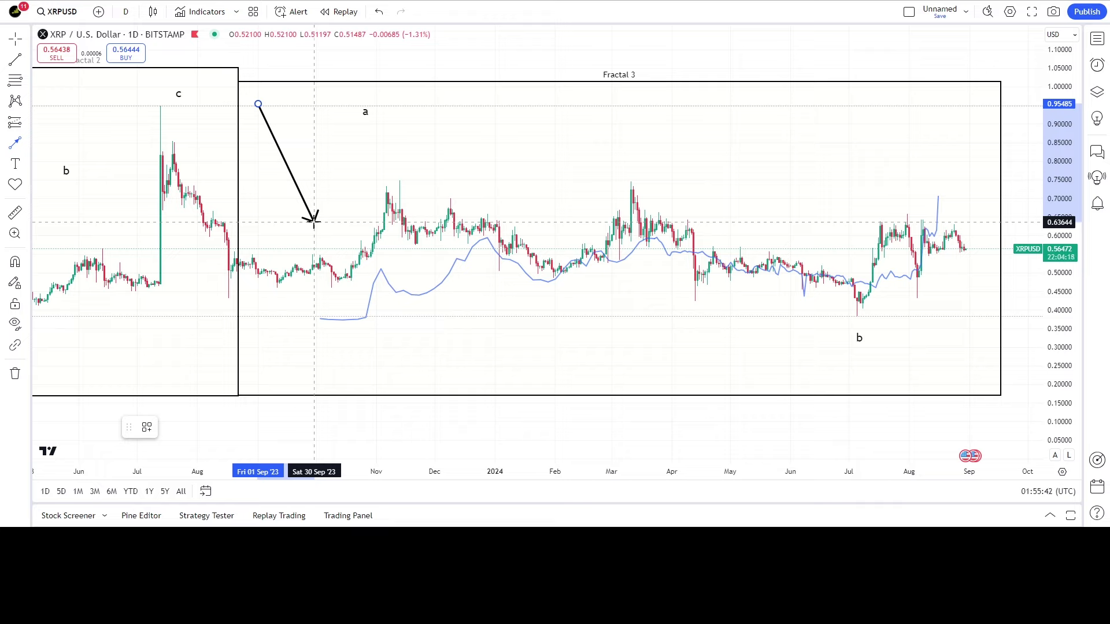
{"action": "left_click_drag", "start_coordinate": [314, 221], "coordinate": [920, 228]}
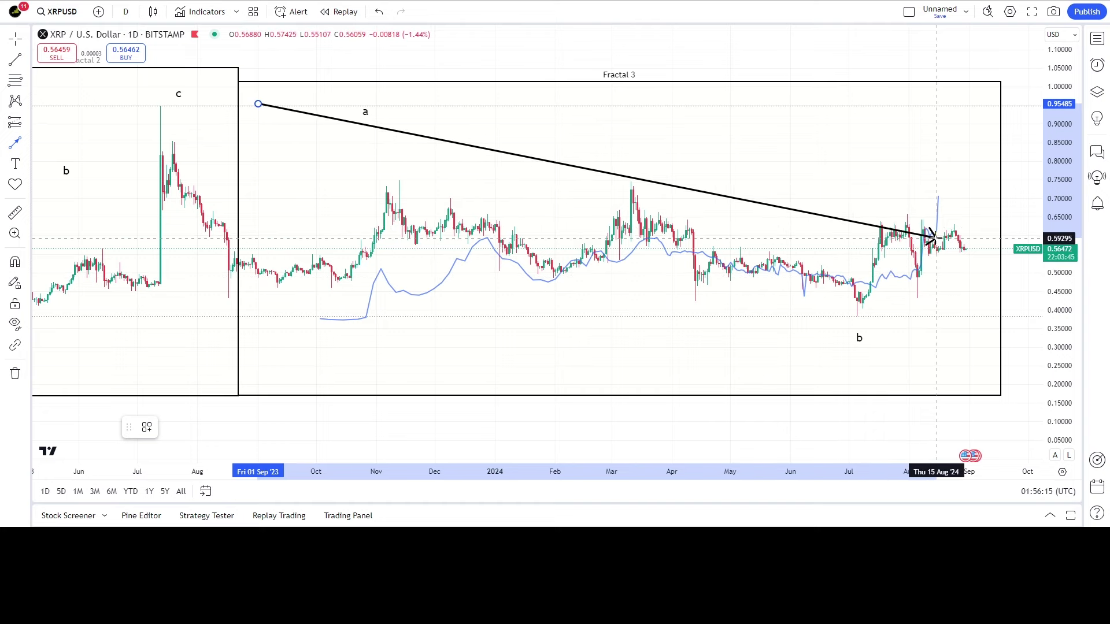
{"action": "mouse_move", "coordinate": [931, 239]}
{"action": "left_mouse_down"}
{"action": "mouse_move", "coordinate": [934, 197]}
{"action": "mouse_move", "coordinate": [933, 232]}
{"action": "left_mouse_up"}
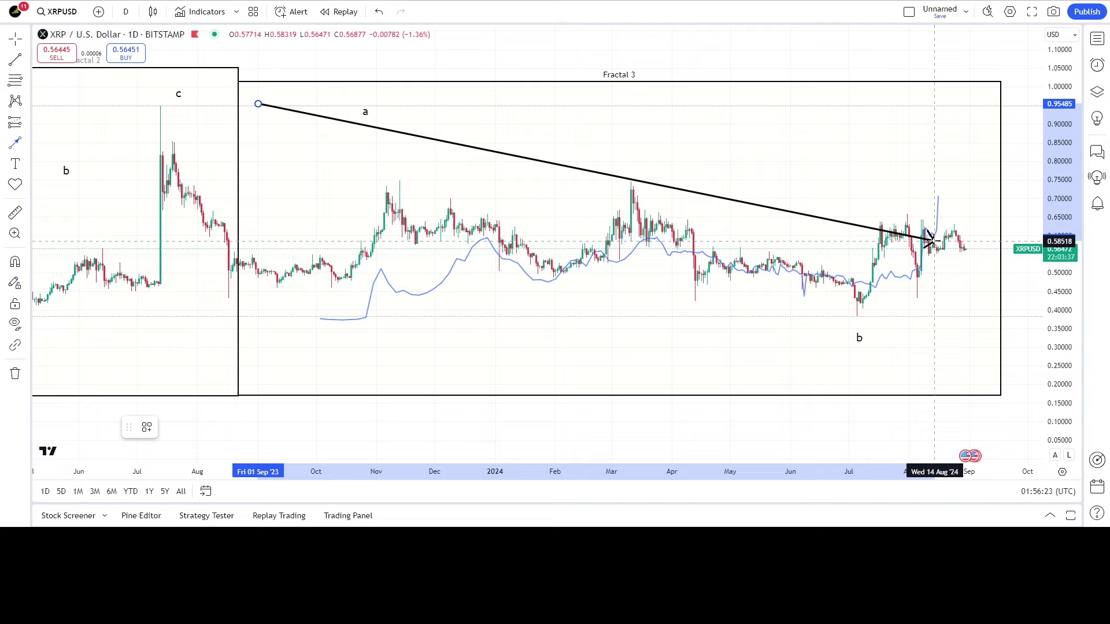
{"action": "mouse_move", "coordinate": [925, 231]}
{"action": "left_mouse_down"}
{"action": "mouse_move", "coordinate": [934, 248]}
{"action": "mouse_move", "coordinate": [953, 249]}
{"action": "mouse_move", "coordinate": [931, 242]}
{"action": "mouse_move", "coordinate": [946, 260]}
{"action": "mouse_move", "coordinate": [931, 263]}
{"action": "mouse_move", "coordinate": [942, 261]}
{"action": "mouse_move", "coordinate": [933, 231]}
{"action": "mouse_move", "coordinate": [939, 241]}
{"action": "mouse_move", "coordinate": [948, 232]}
{"action": "mouse_move", "coordinate": [937, 238]}
{"action": "left_mouse_up"}
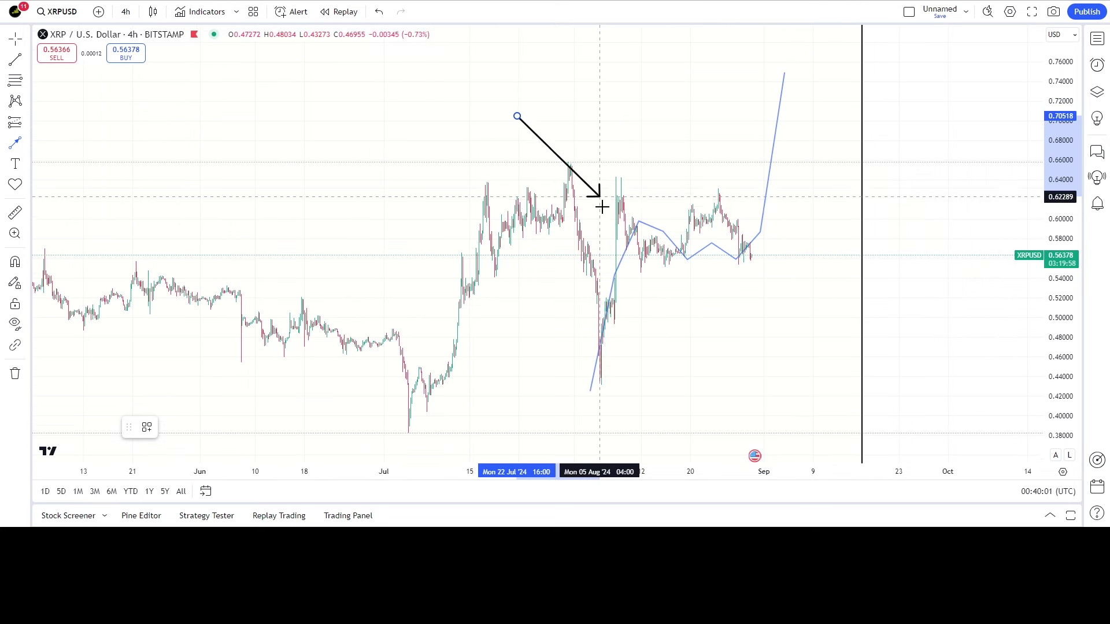
- On the 4-hour chart, sweep the arrow's tip along the August 2024 swings to about 27 Aug at 0.56 and across the highs near 0.66
{"action": "left_click_drag", "start_coordinate": [601, 206], "coordinate": [741, 268]}
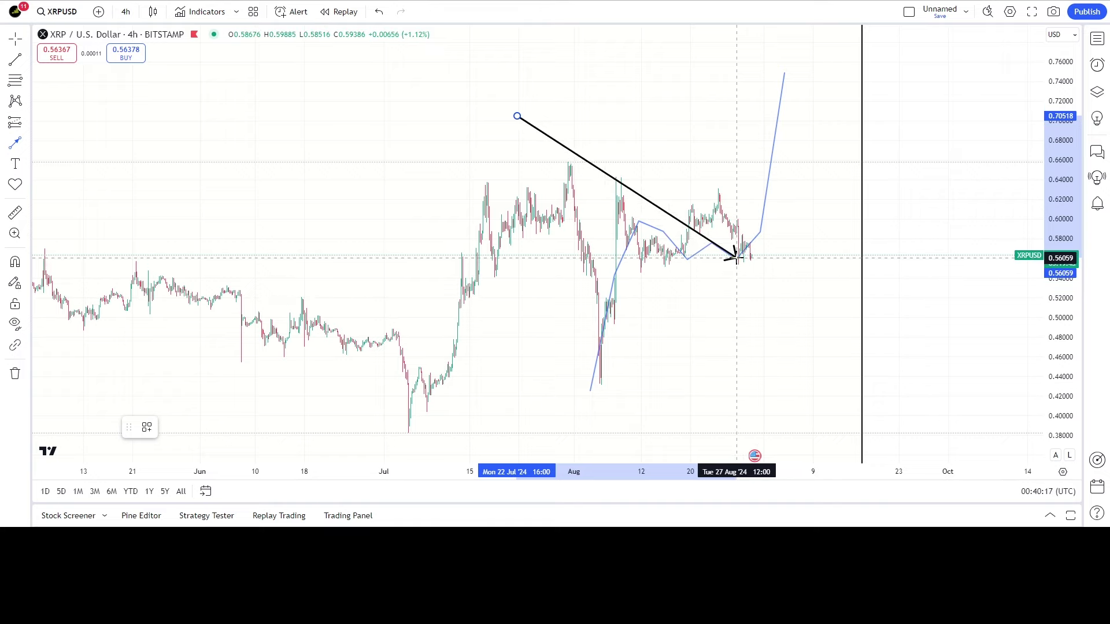
{"action": "left_click_drag", "start_coordinate": [741, 248], "coordinate": [749, 164]}
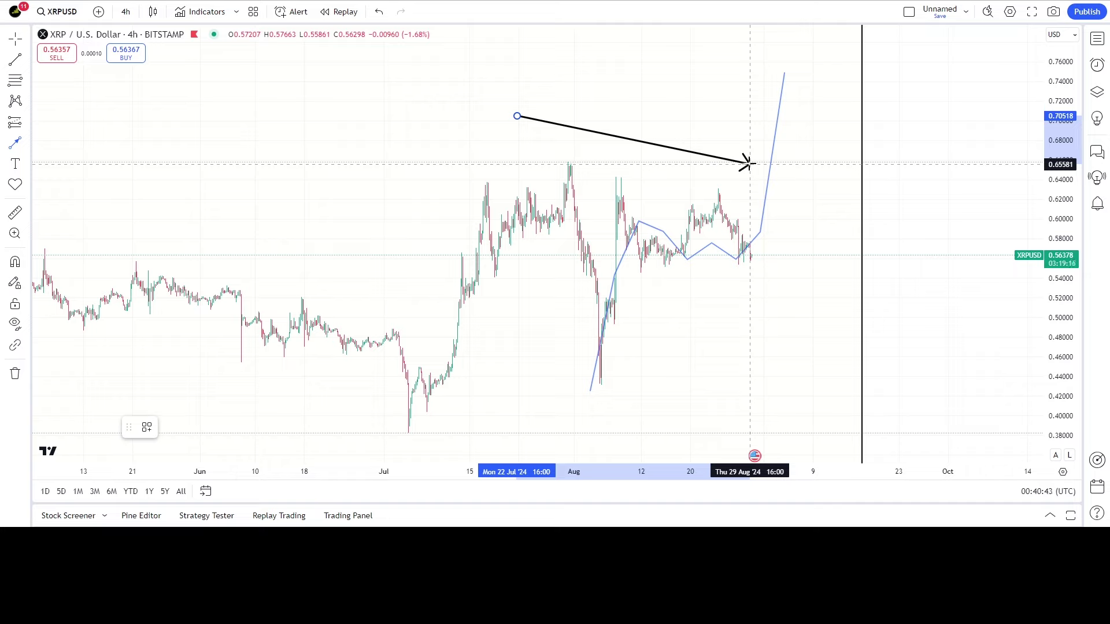
{"action": "left_click_drag", "start_coordinate": [749, 164], "coordinate": [581, 162]}
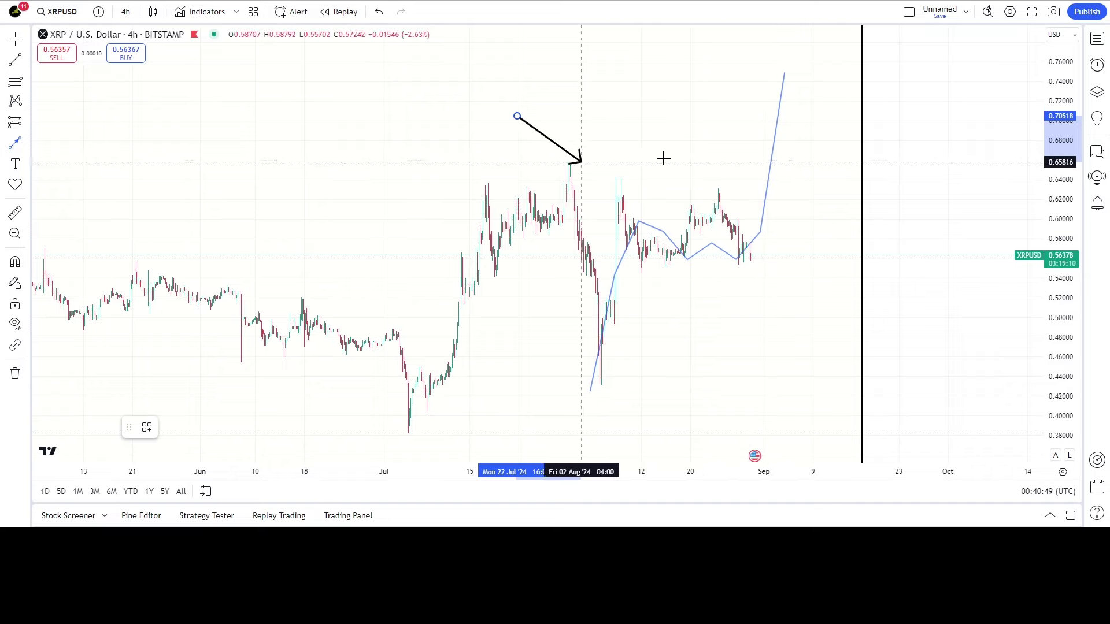
{"action": "left_click_drag", "start_coordinate": [663, 158], "coordinate": [701, 172]}
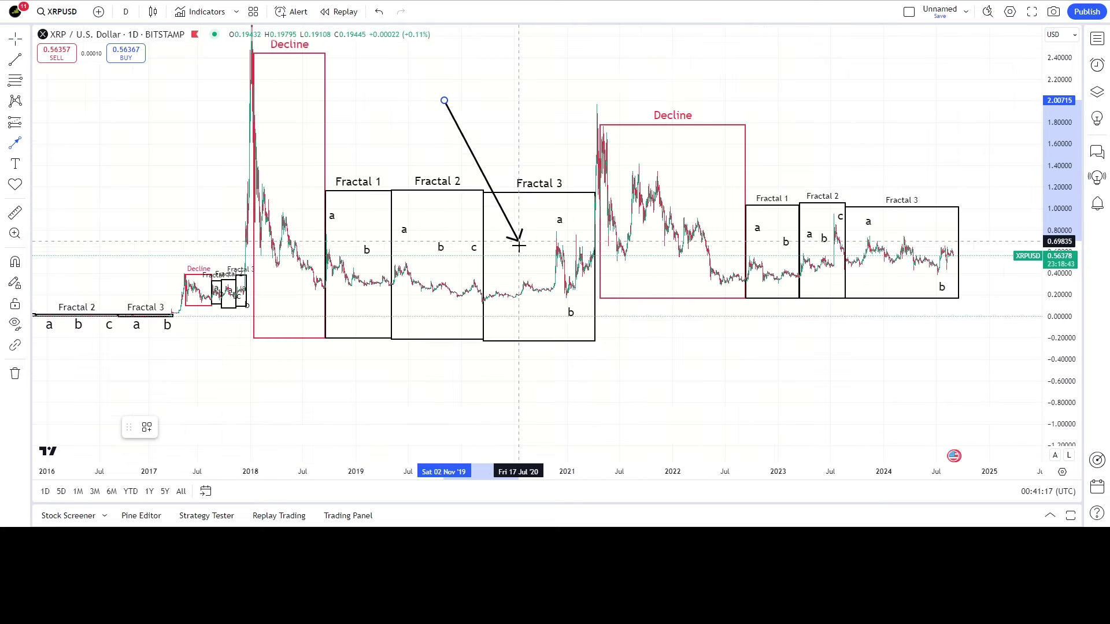
- Sweep the arrow's tip from the 2020 Fractal 3 to the latest one, about 5 Apr '24 at 0.505, and switch to the 4-hour interval
{"action": "left_click_drag", "start_coordinate": [517, 245], "coordinate": [571, 286]}
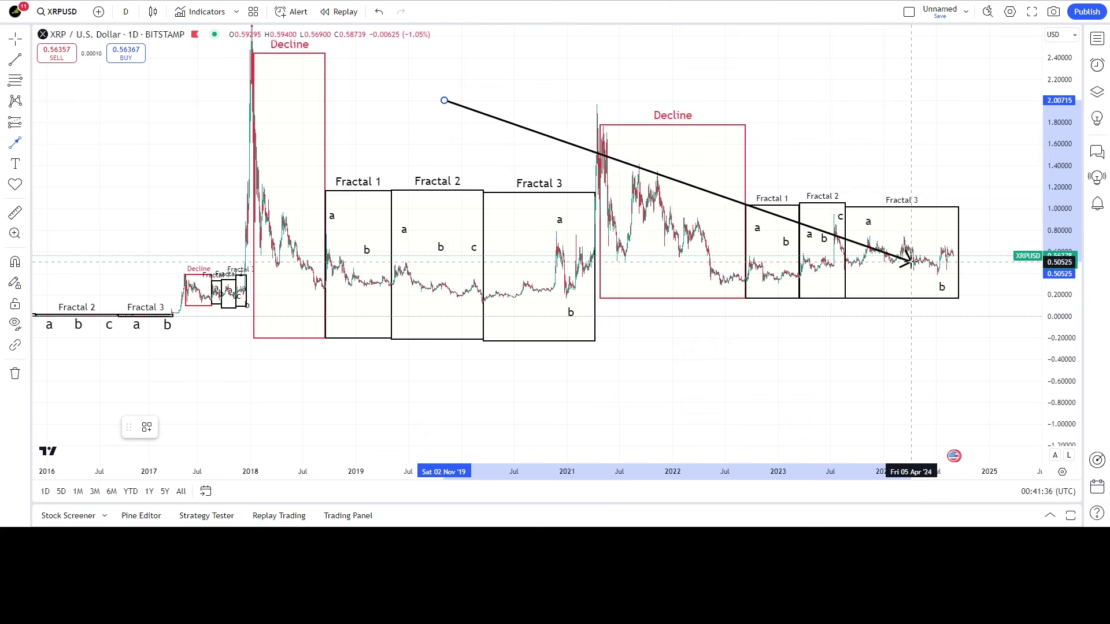
{"action": "type", "text": "4h"}
{"action": "key", "text": "Return"}
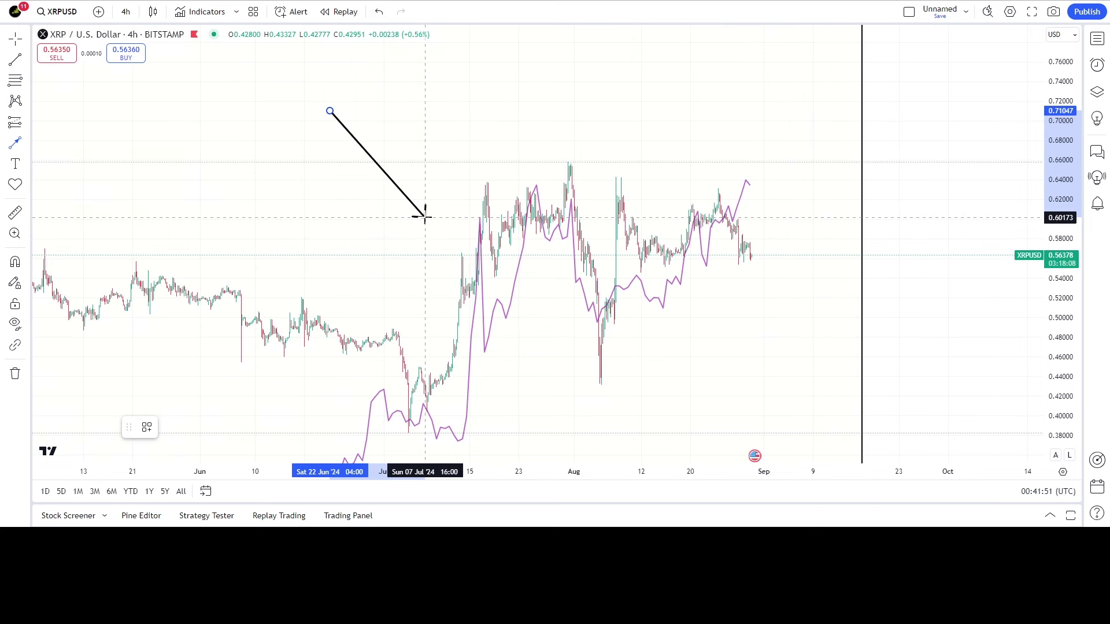
- Place the arrow's tip above low b, about 9 Jul '24, and move it along the purple overlay to about 5 Aug '24 at 0.60
{"action": "left_click", "coordinate": [433, 232]}
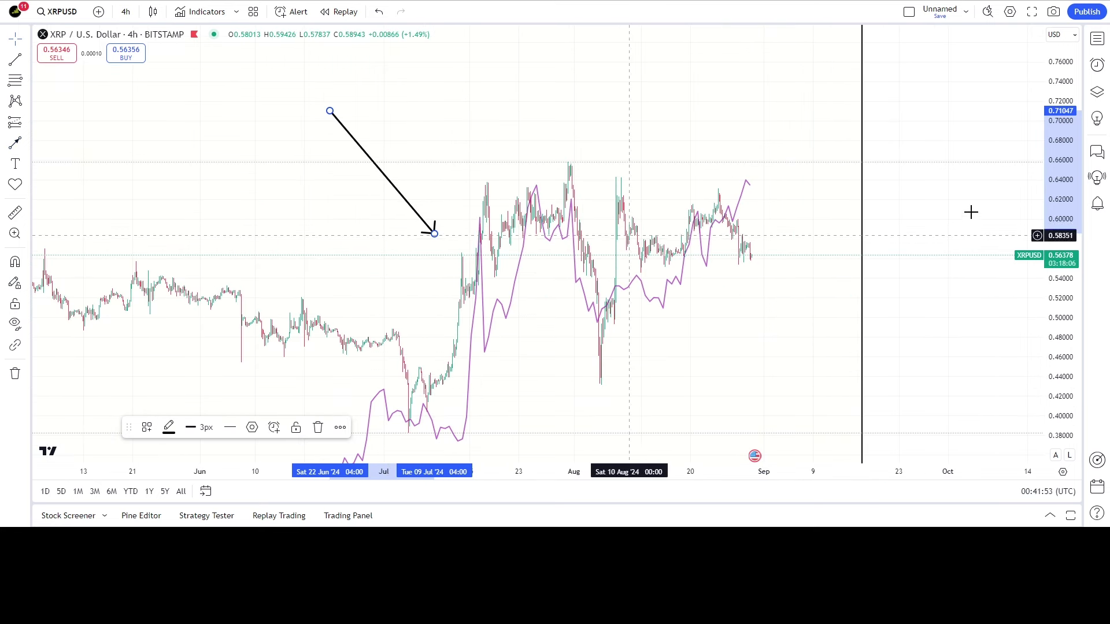
{"action": "left_click_drag", "start_coordinate": [713, 330], "coordinate": [790, 295]}
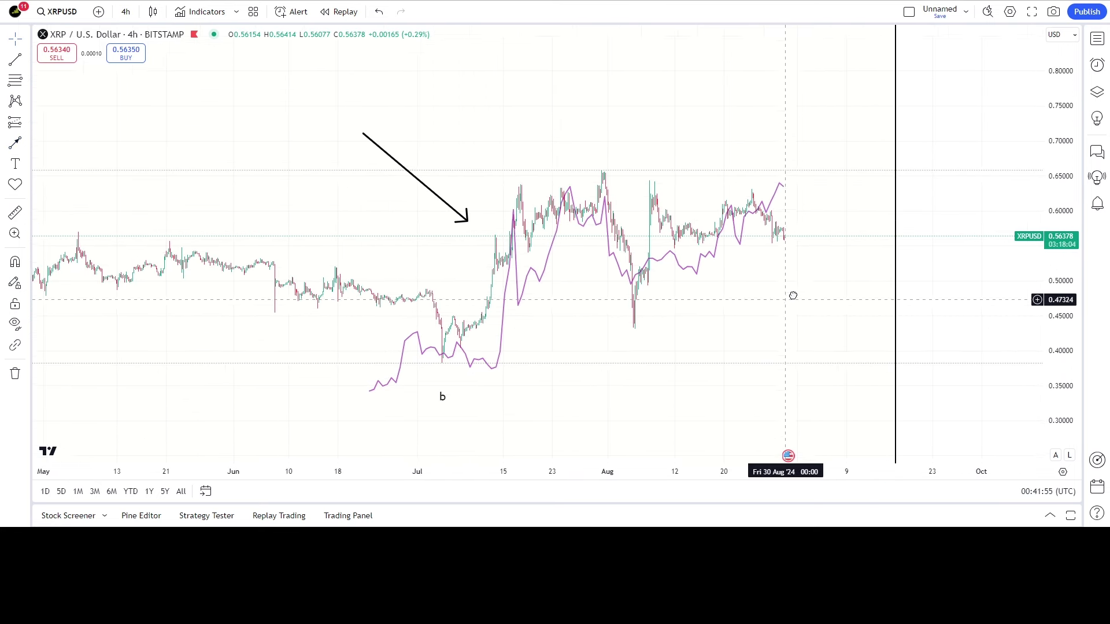
{"action": "scroll", "coordinate": [342, 311], "scroll_direction": "up", "scroll_amount": 2}
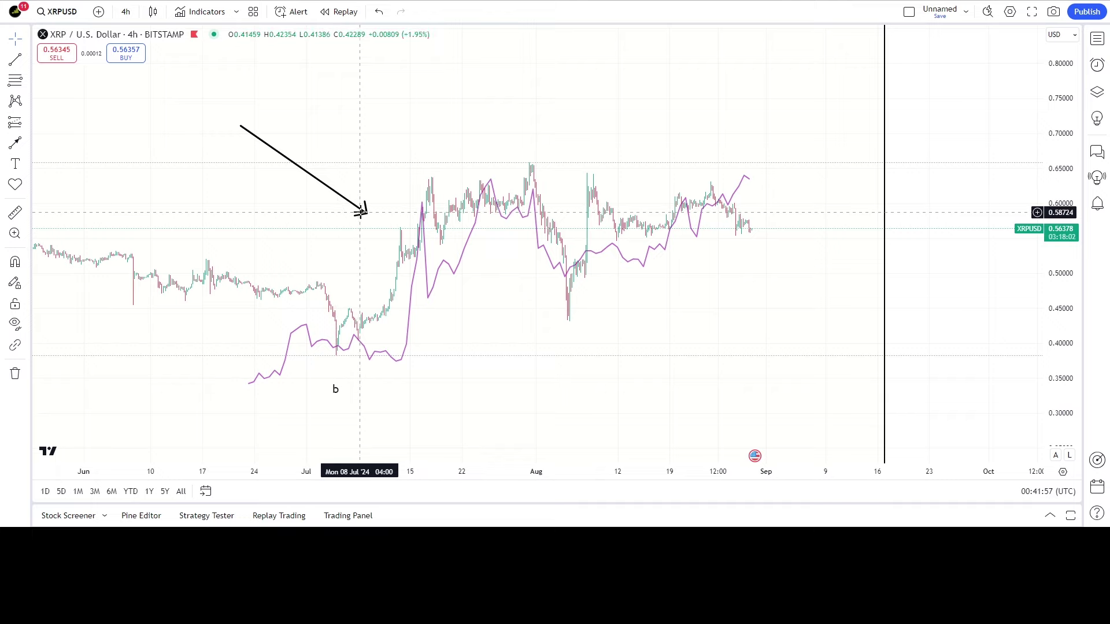
{"action": "left_click_drag", "start_coordinate": [365, 212], "coordinate": [572, 206]}
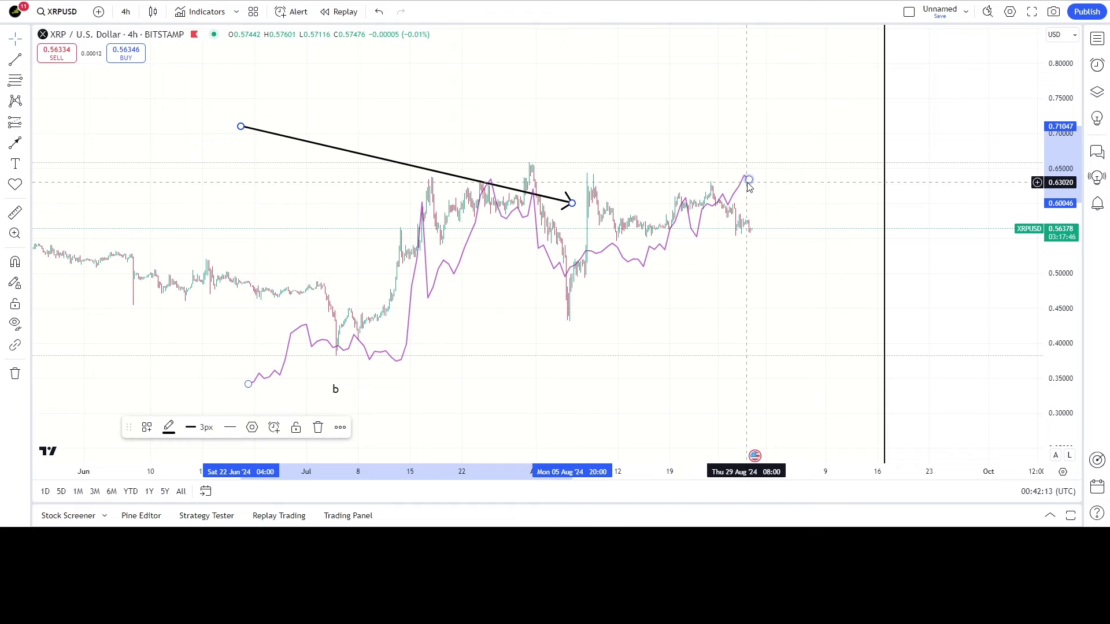
- Adjust the purple overlay's end point to about 28 Aug '24 at 0.64, and point the arrow at the overlay's late-August swings
{"action": "left_click", "coordinate": [748, 180]}
{"action": "left_click_drag", "start_coordinate": [748, 180], "coordinate": [735, 180]}
{"action": "left_click_drag", "start_coordinate": [571, 207], "coordinate": [715, 206]}
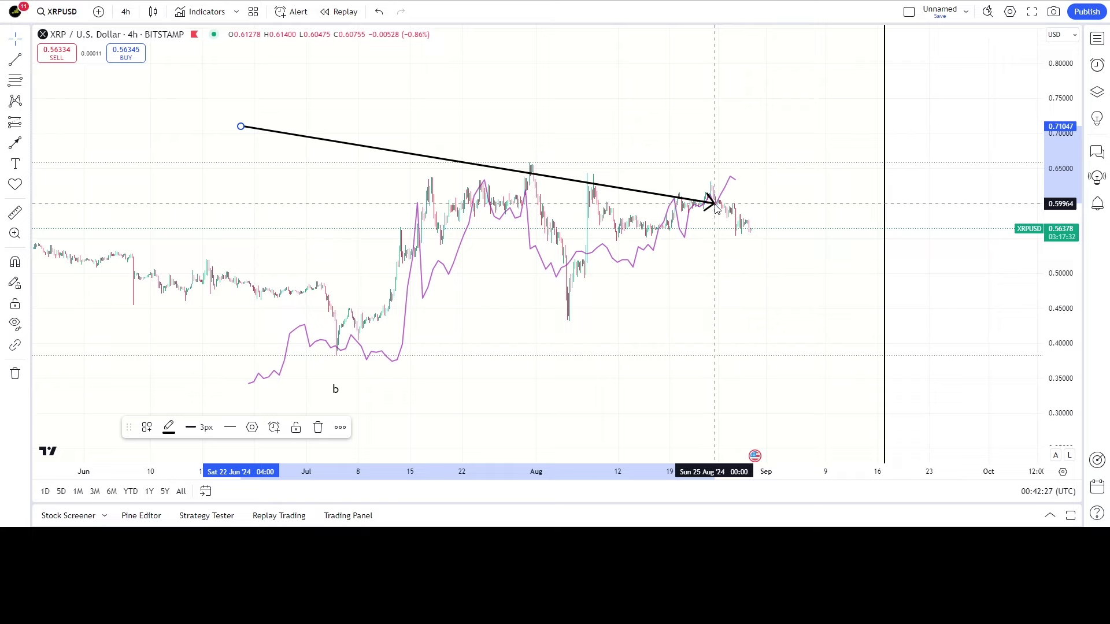
{"action": "left_click_drag", "start_coordinate": [715, 207], "coordinate": [669, 186]}
{"action": "mouse_move", "coordinate": [738, 182]}
{"action": "left_mouse_down"}
{"action": "mouse_move", "coordinate": [779, 169]}
{"action": "mouse_move", "coordinate": [741, 178]}
{"action": "left_mouse_up"}
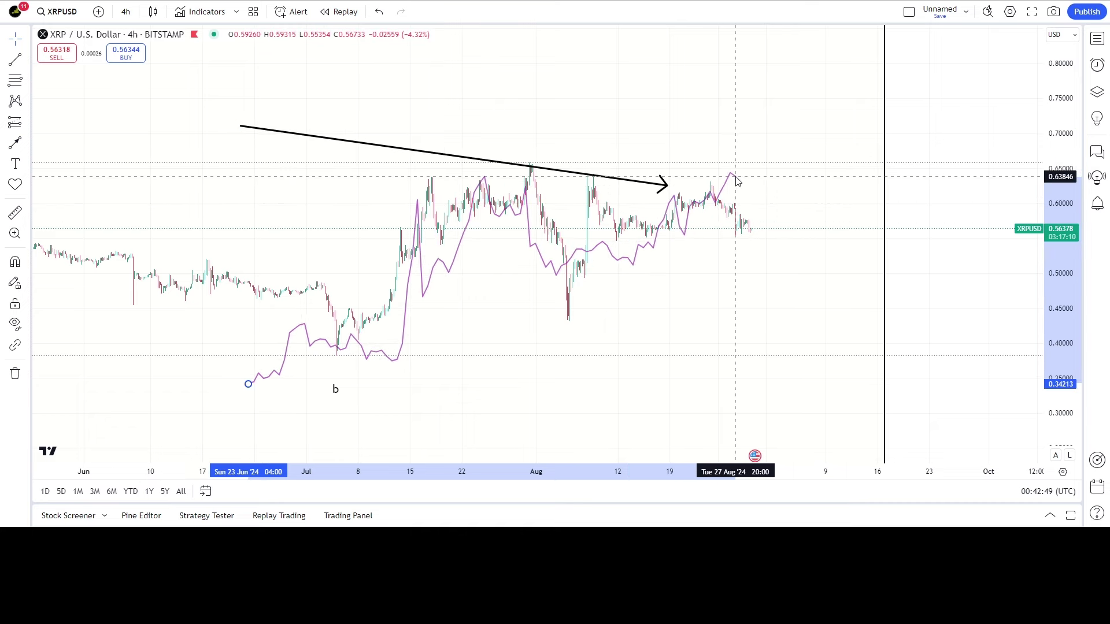
- Retrace the purple overlay with the arrow's tip from the early-July rise to about 26 Aug '24 at 0.61
{"action": "left_click", "coordinate": [619, 183]}
{"action": "left_click_drag", "start_coordinate": [668, 186], "coordinate": [390, 269]}
{"action": "left_click_drag", "start_coordinate": [406, 312], "coordinate": [701, 206]}
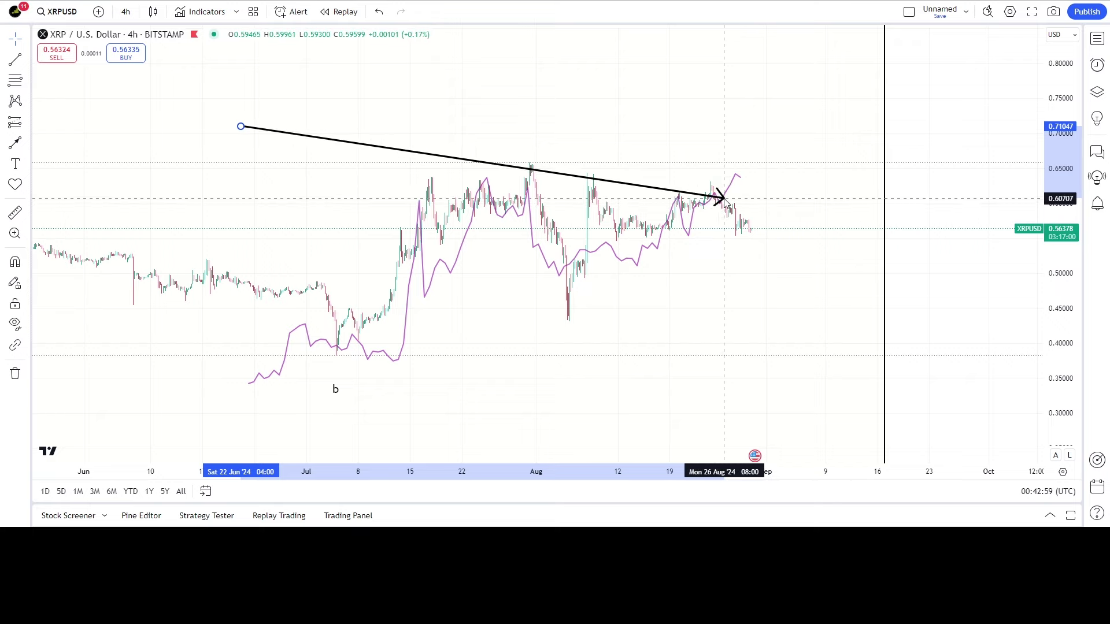
- Move the arrow's tip above the purple and blue overlays, about 17 Aug '24 at 0.64, and on to the latest candles
{"action": "left_click_drag", "start_coordinate": [724, 196], "coordinate": [670, 186]}
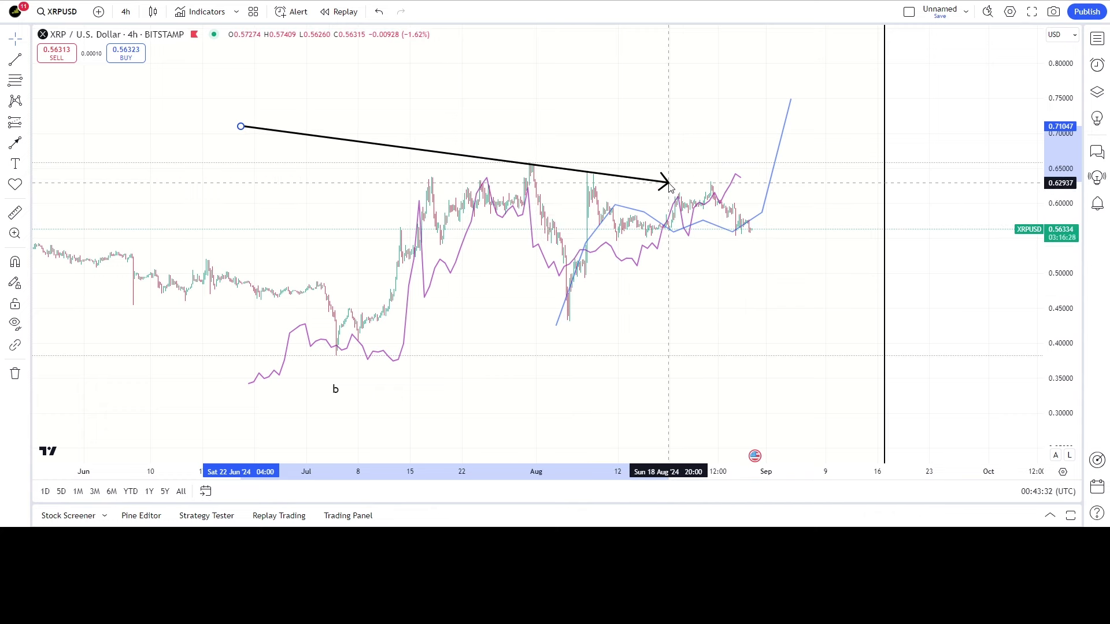
{"action": "mouse_move", "coordinate": [669, 186]}
{"action": "left_mouse_down"}
{"action": "mouse_move", "coordinate": [748, 227]}
{"action": "mouse_move", "coordinate": [790, 102]}
{"action": "mouse_move", "coordinate": [743, 242]}
{"action": "mouse_move", "coordinate": [792, 94]}
{"action": "mouse_move", "coordinate": [670, 176]}
{"action": "left_mouse_up"}
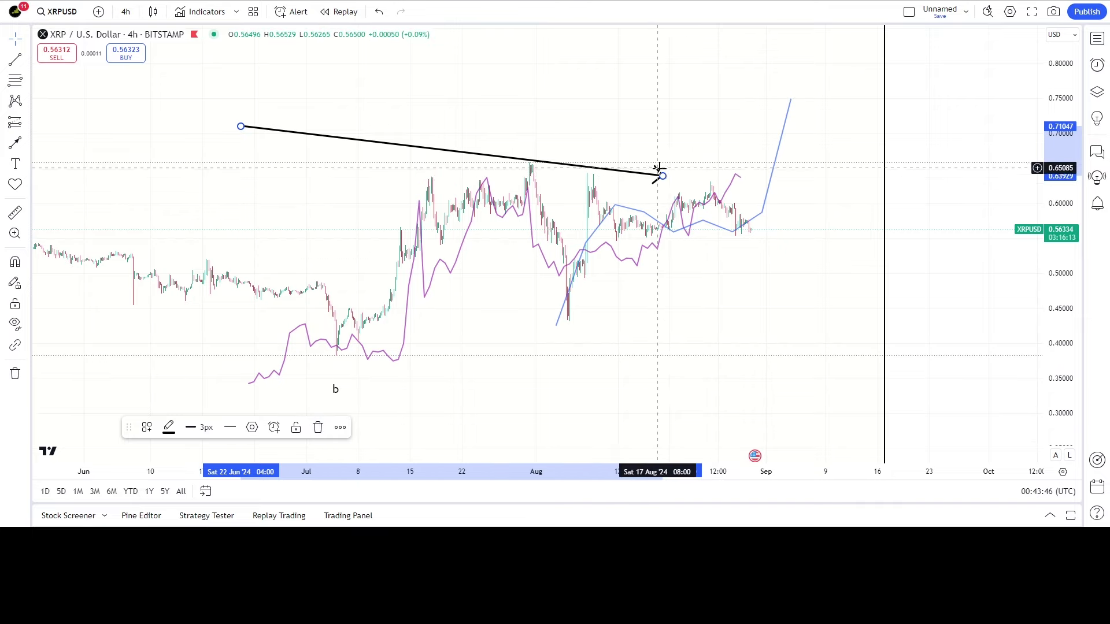
{"action": "left_click_drag", "start_coordinate": [663, 176], "coordinate": [742, 222]}
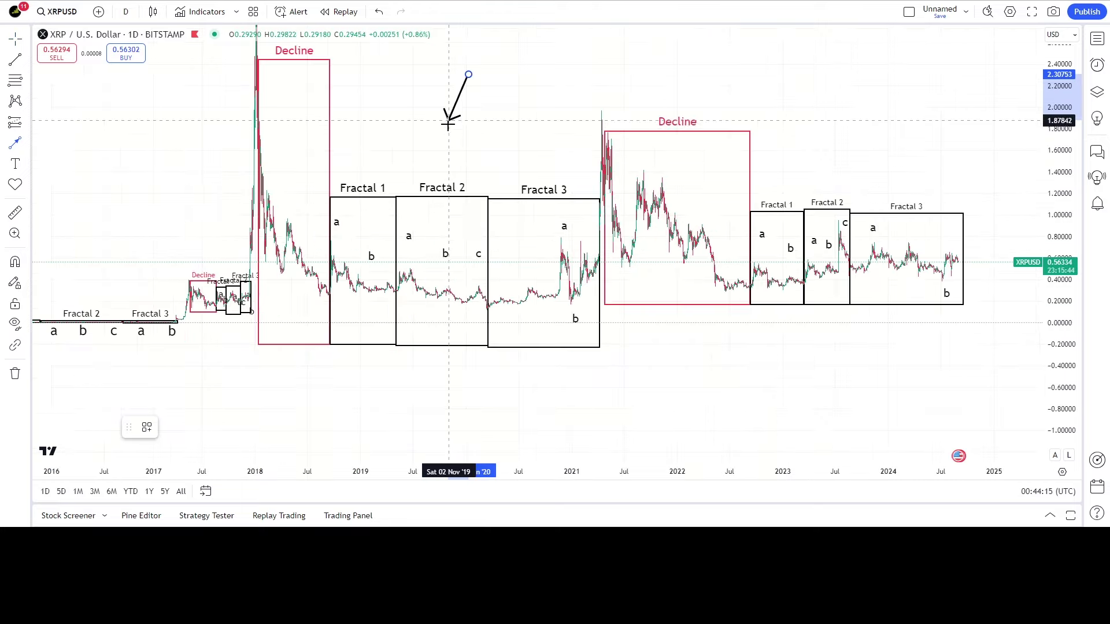
- On the daily chart, sweep the arrow's tip from the 2020 Fractal 3 to above the latest one, about 25 Feb '24 at 1.49
{"action": "left_click_drag", "start_coordinate": [451, 121], "coordinate": [526, 177]}
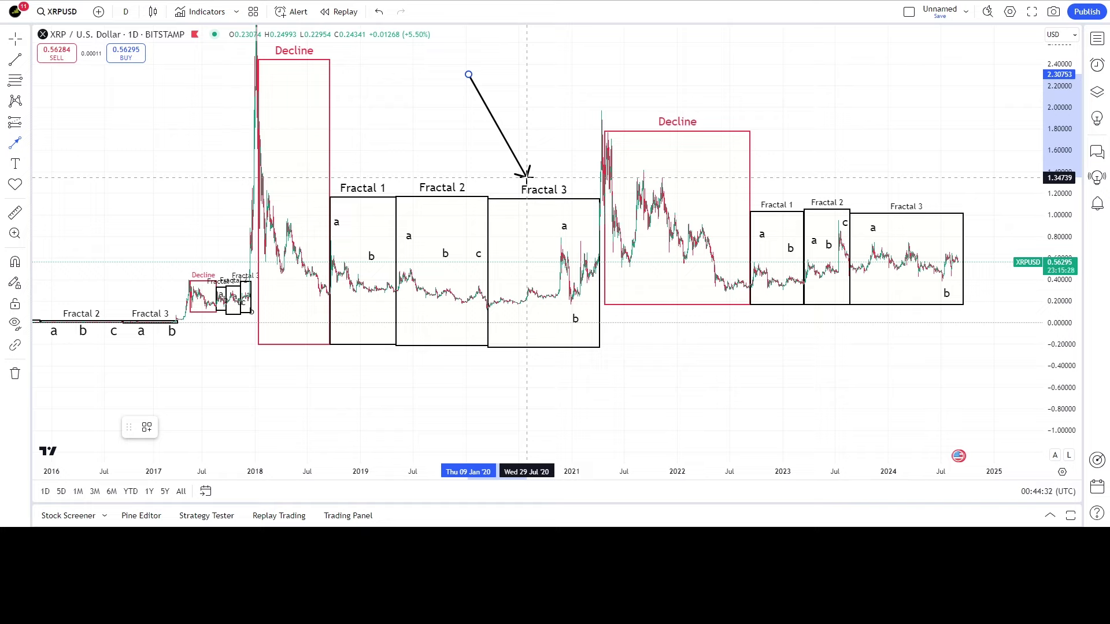
{"action": "left_click_drag", "start_coordinate": [527, 178], "coordinate": [884, 281]}
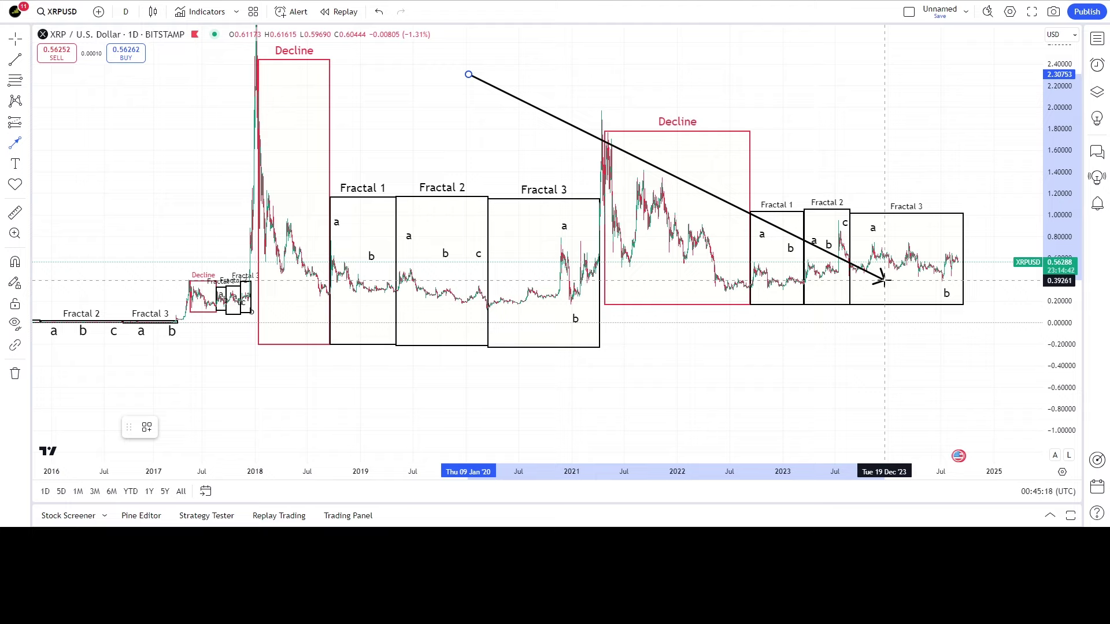
{"action": "left_click_drag", "start_coordinate": [884, 281], "coordinate": [893, 93]}
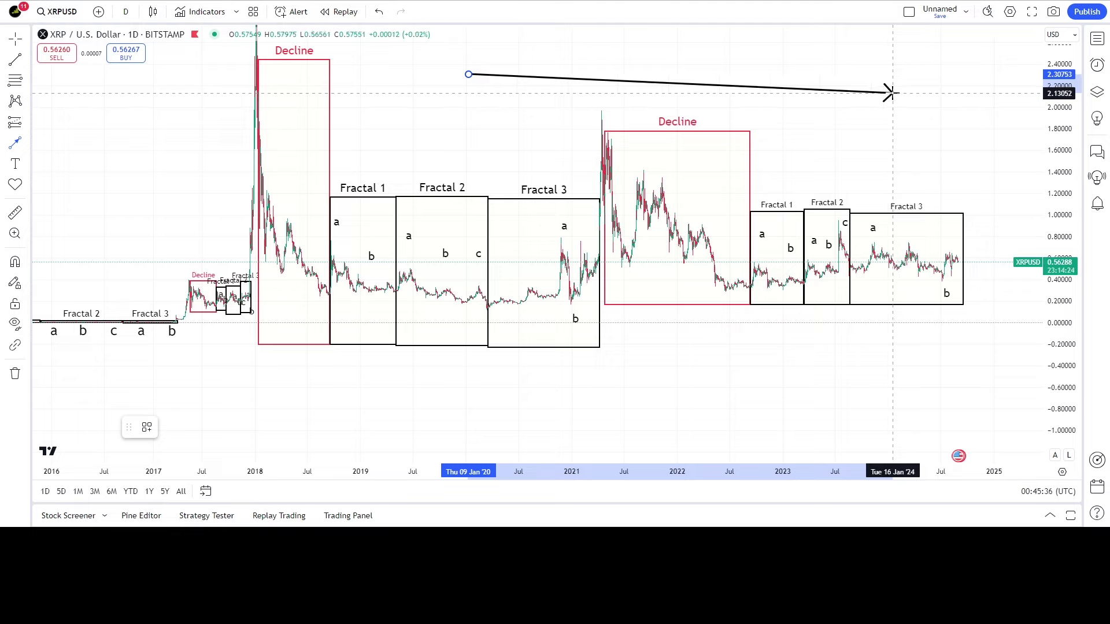
{"action": "left_click_drag", "start_coordinate": [893, 93], "coordinate": [475, 76]}
{"action": "left_click_drag", "start_coordinate": [252, 24], "coordinate": [904, 163]}
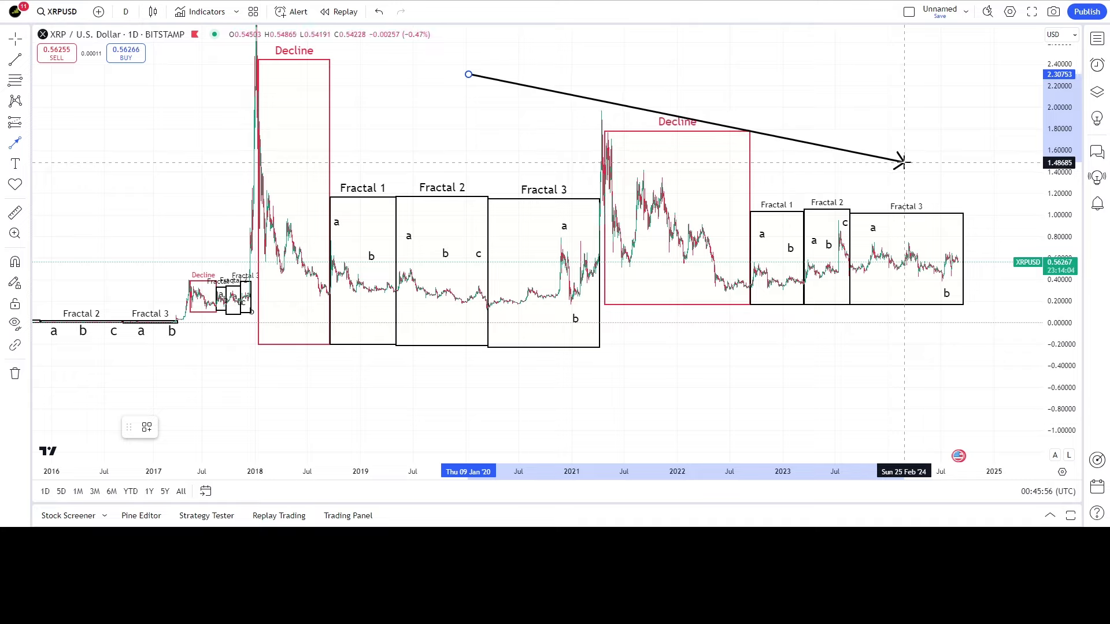